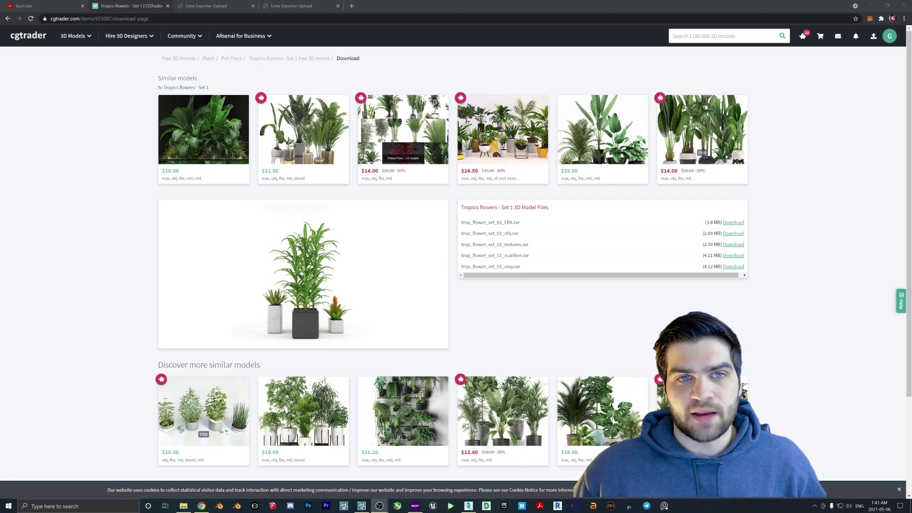
Switch to the Lime Exporter upload tab, which has .fbx output set
click(291, 4)
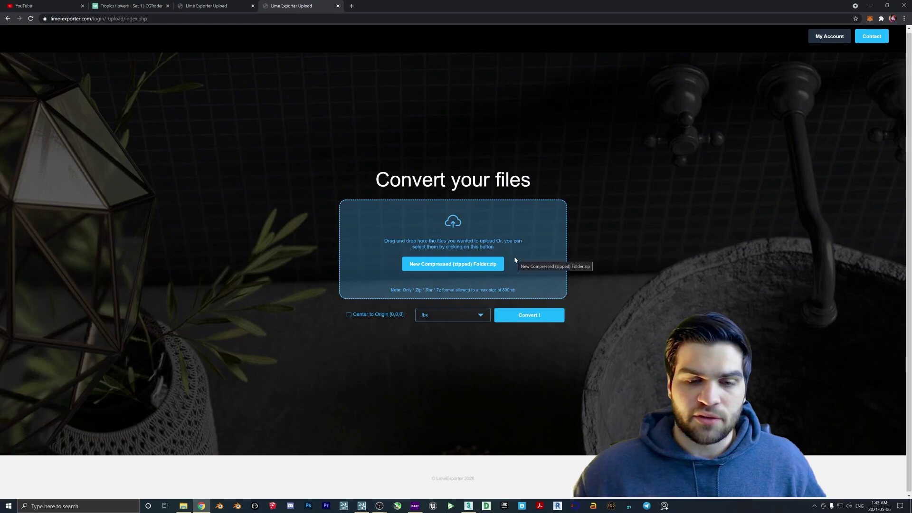
Place trop flower set 01 from Imported Models in the middle of Lumion's living room
click(362, 504)
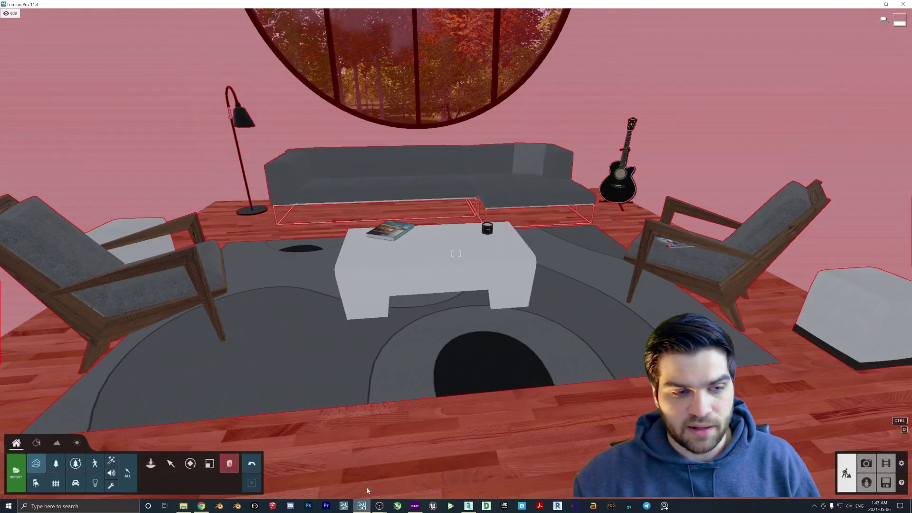
click(151, 463)
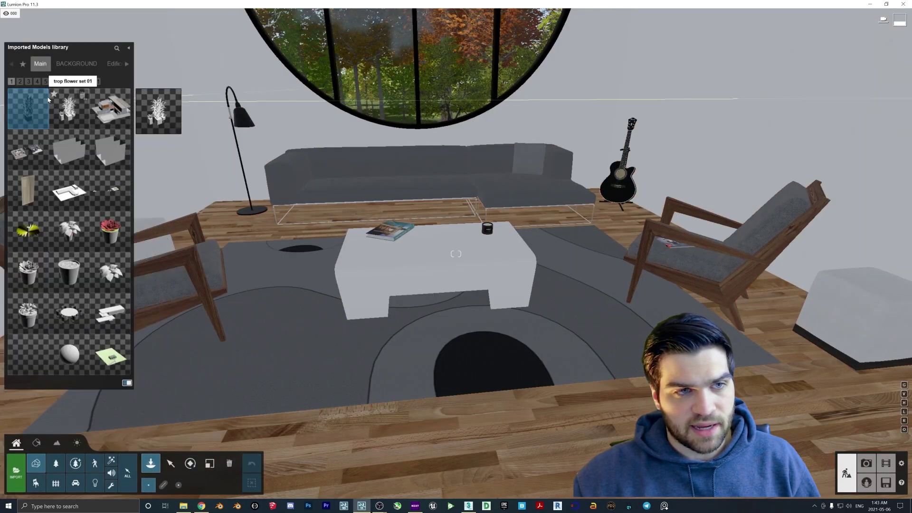
click(50, 99)
scroll(448, 377, down, 2)
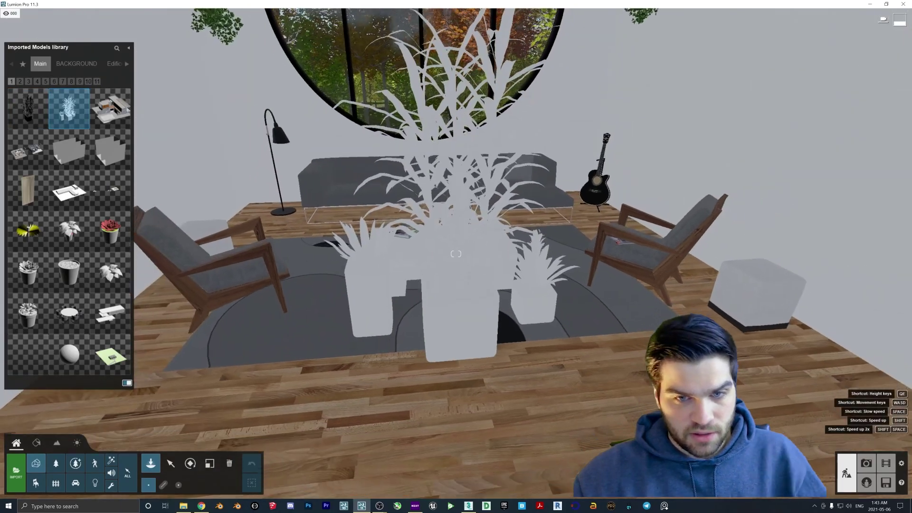
click(451, 374)
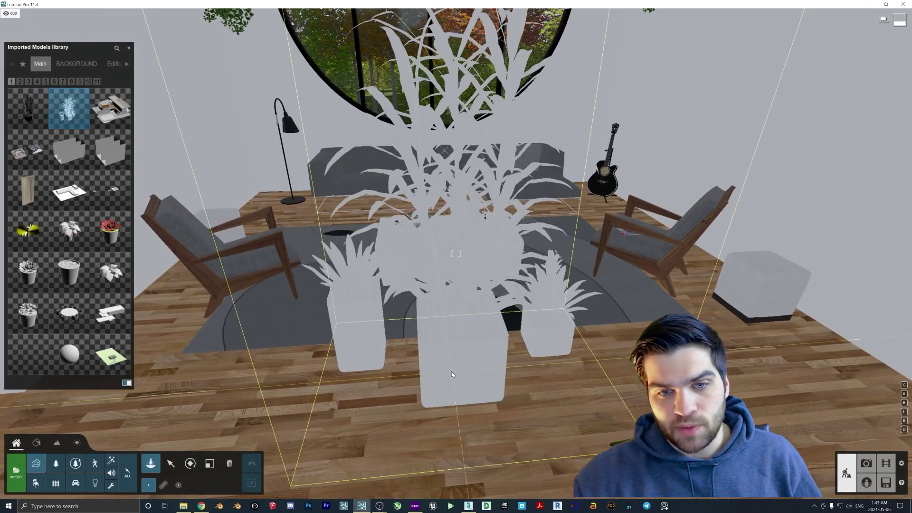
Select the placed flower set in Lumion, then return to the Lime Exporter page in Chrome
click(170, 463)
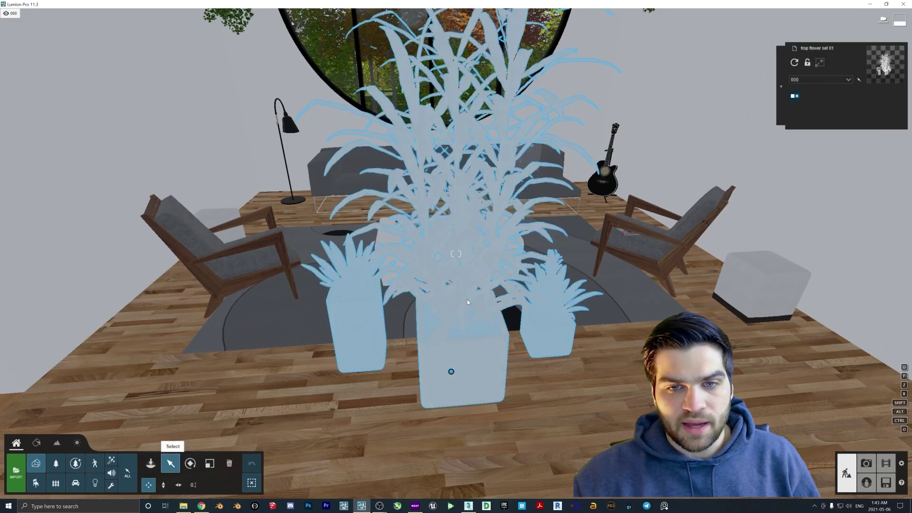
scroll(467, 302, down, 2)
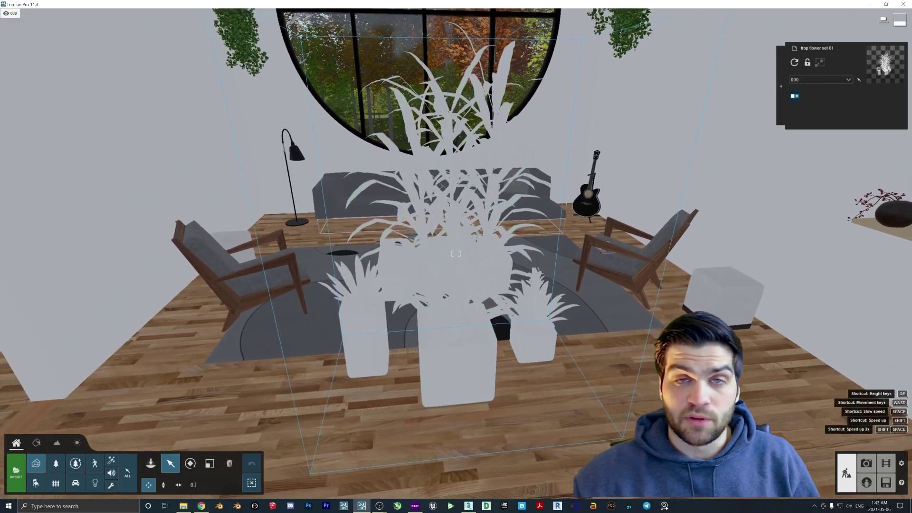
mouse_move(464, 320)
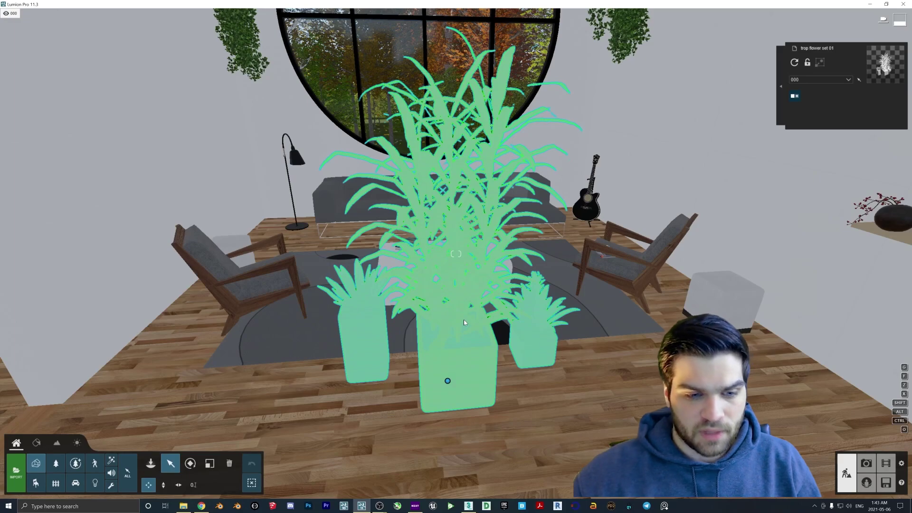
click(463, 320)
click(201, 506)
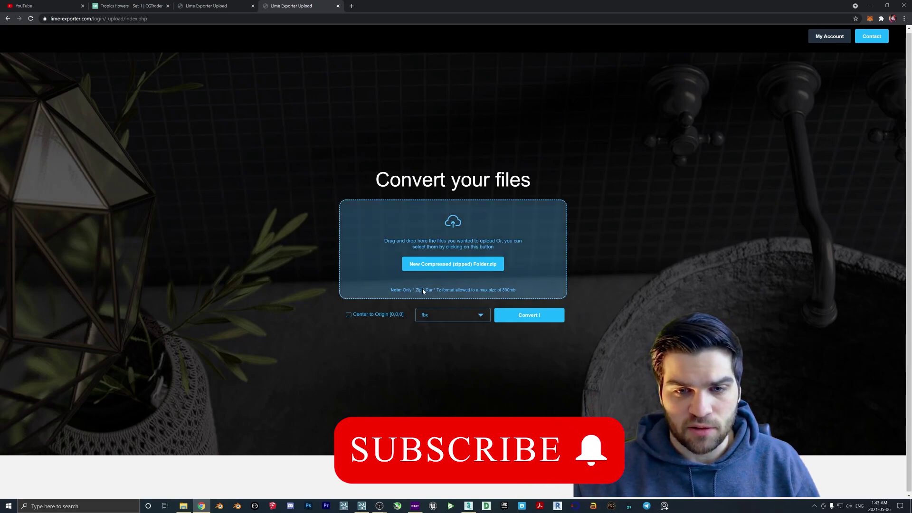
Confirm the output format stays .fbx, then go to the tab showing the finished conversion
click(472, 293)
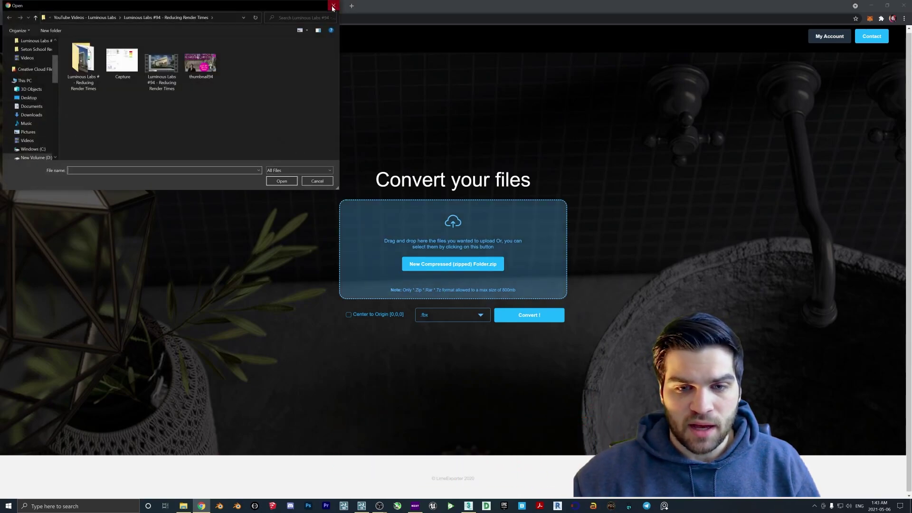
click(333, 6)
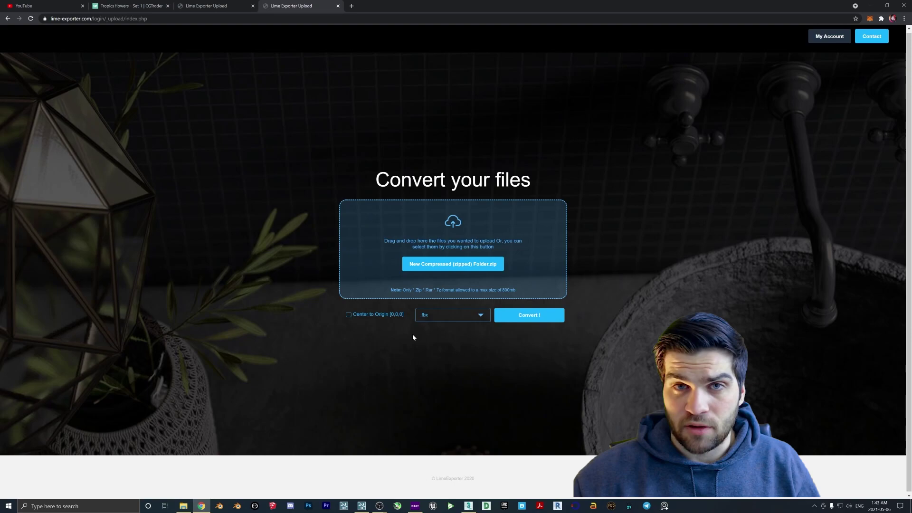
click(437, 313)
click(456, 327)
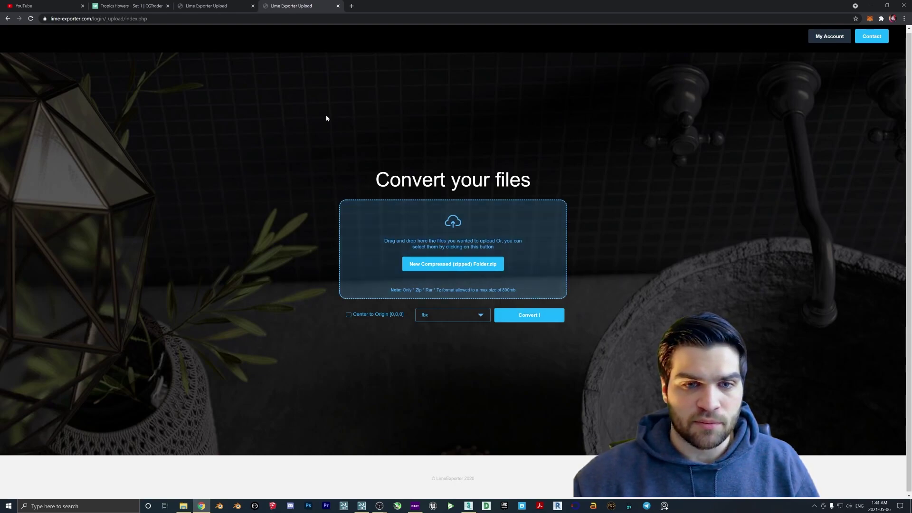
click(209, 6)
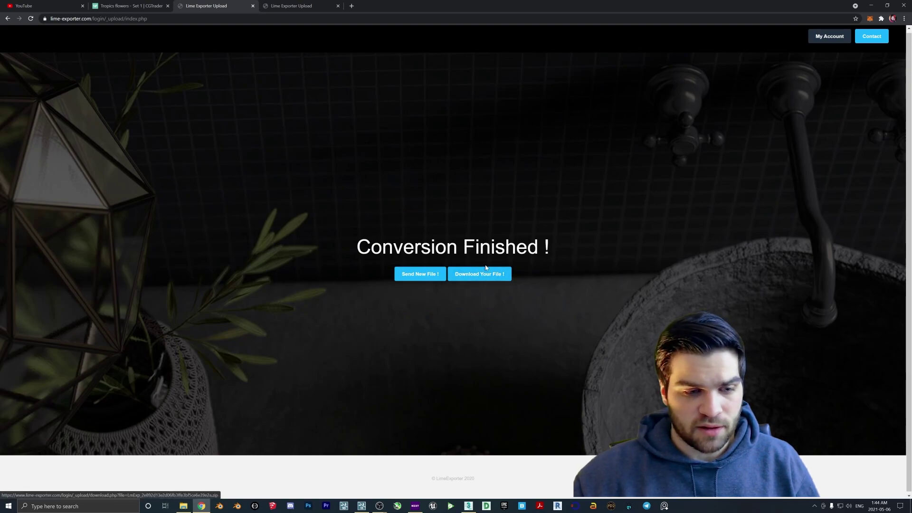
Download the converted .fbx file and open a new File Explorer window
click(183, 505)
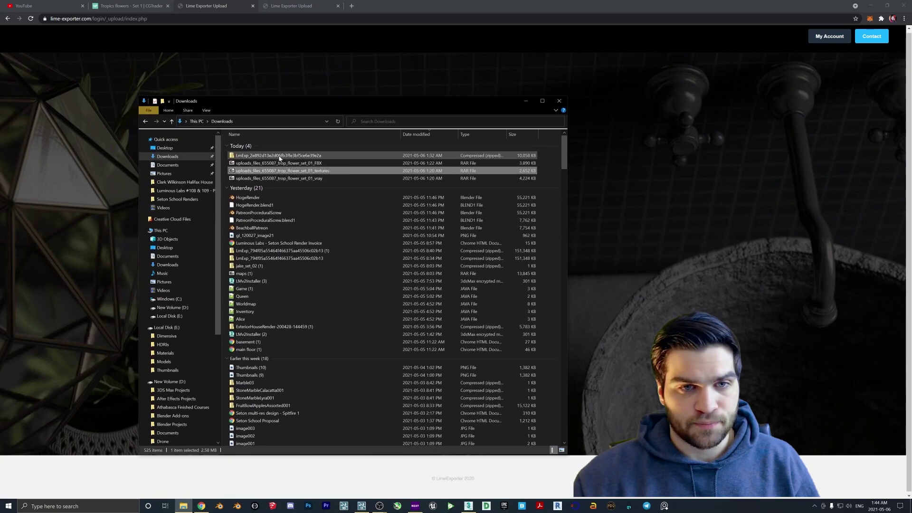
drag(344, 104, 5, 508)
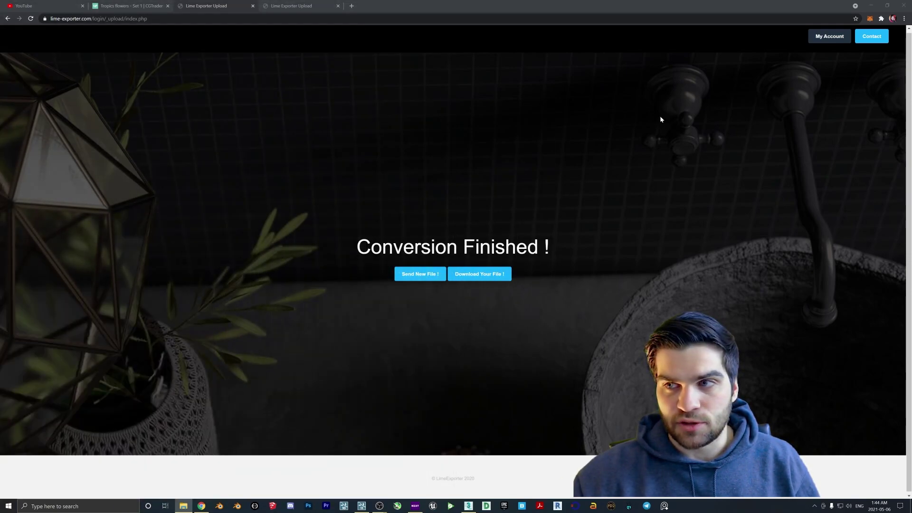
right_click(190, 510)
click(189, 474)
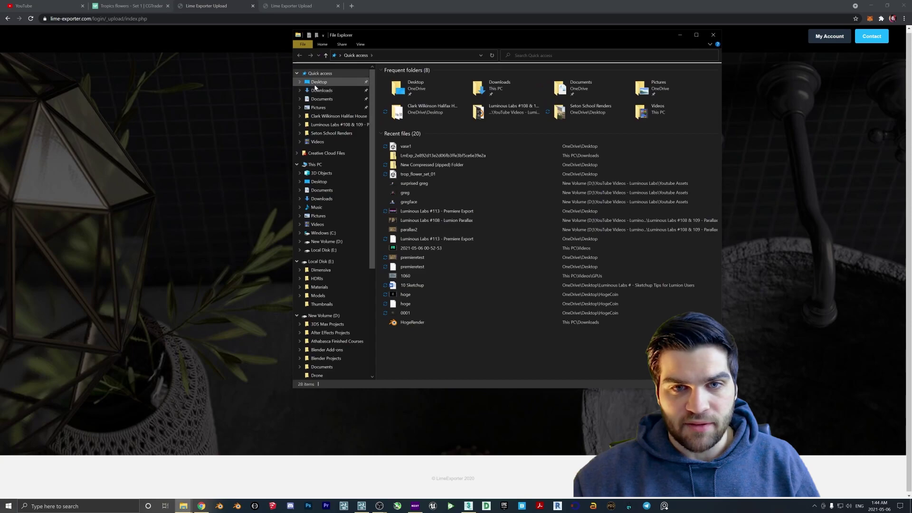
Check the texture files in Desktop > _LimeExporter > maps, then close File Explorer
click(318, 83)
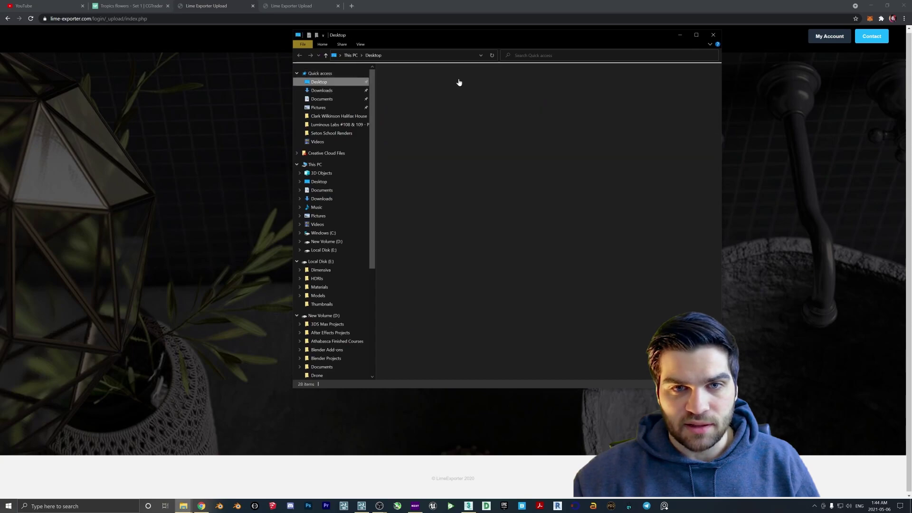
double_click(459, 81)
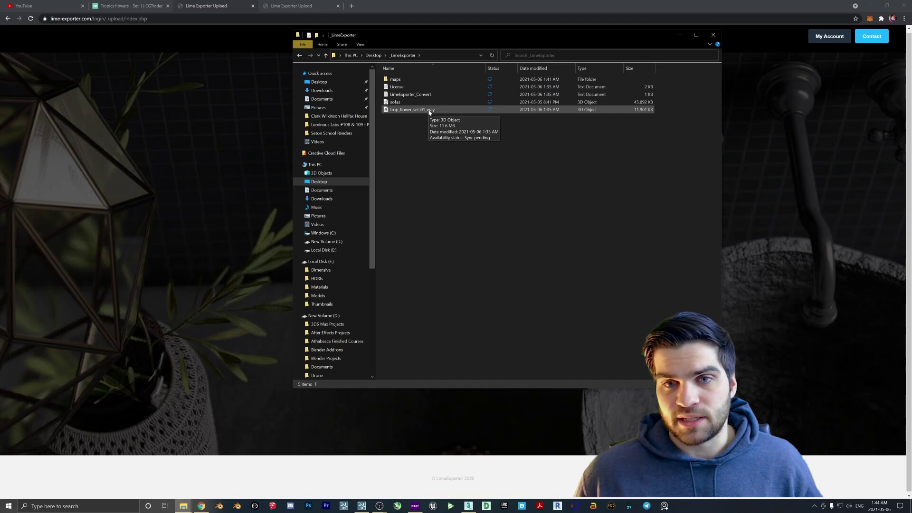
double_click(408, 81)
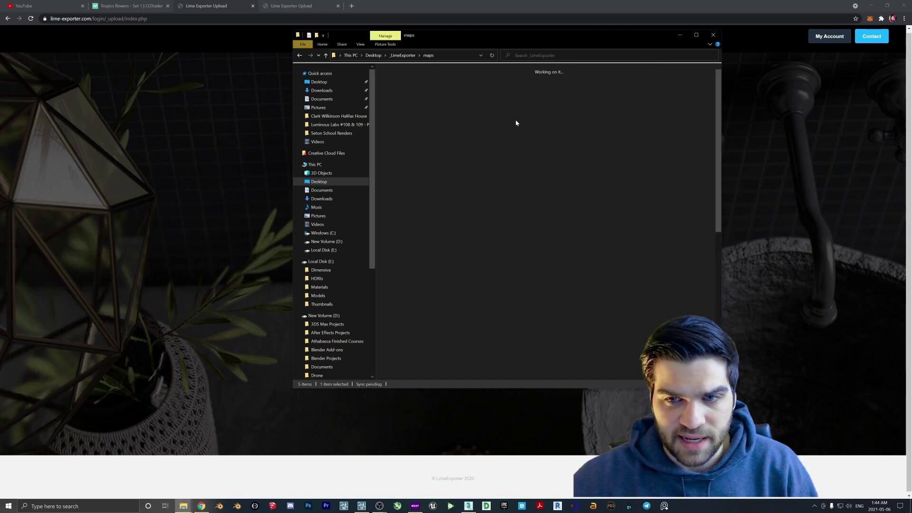
drag(718, 142, 719, 268)
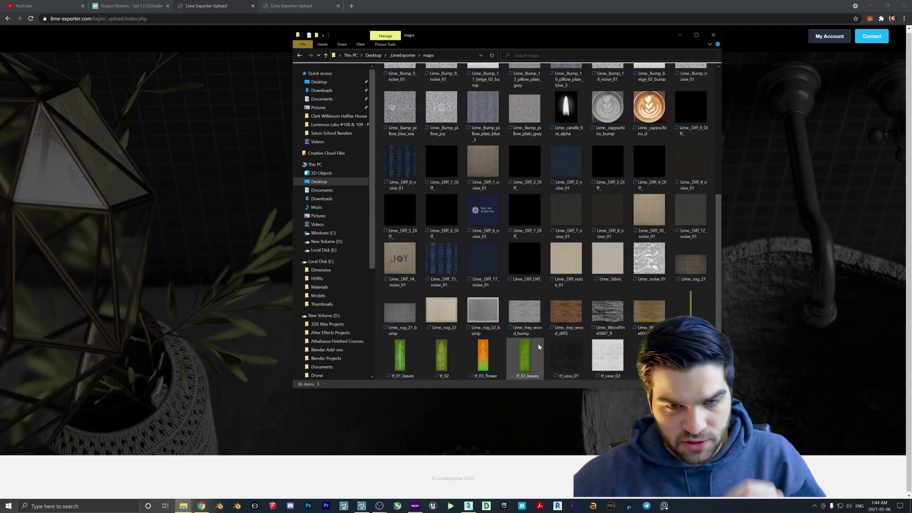
click(713, 35)
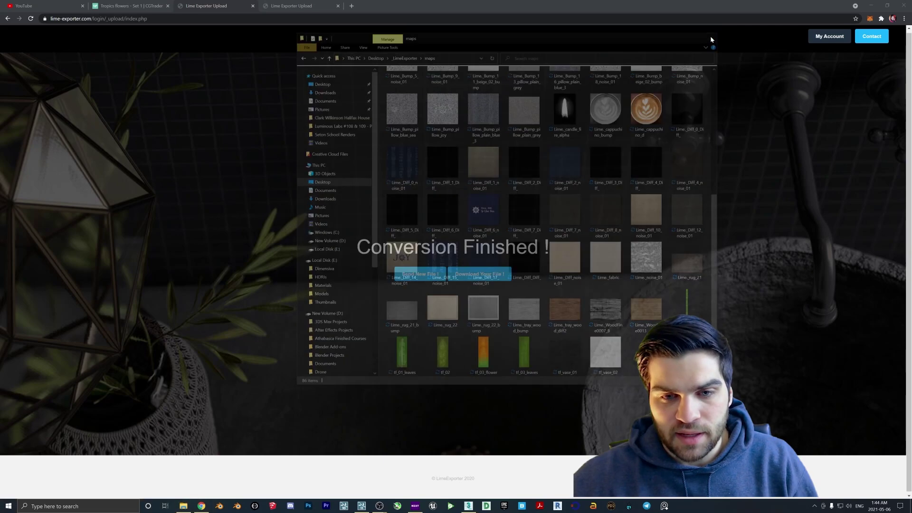
Launch Blender with a General scene and delete the default cube
click(219, 505)
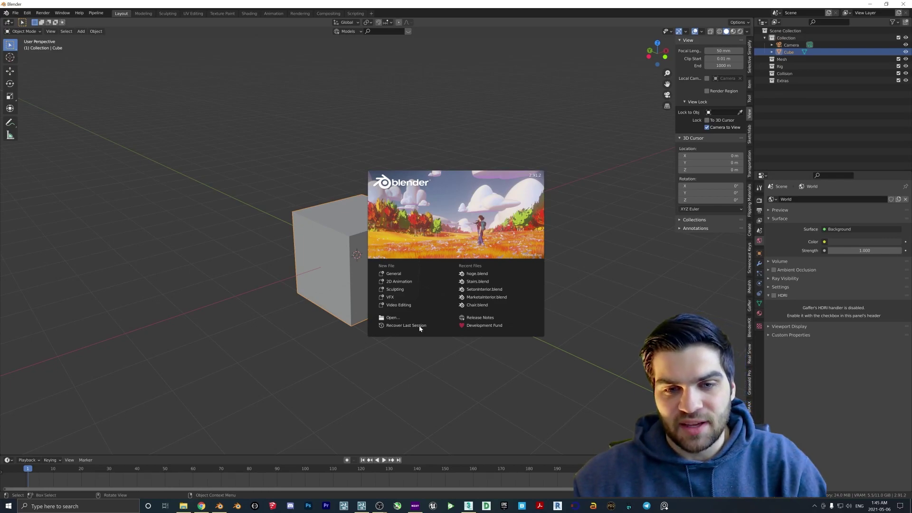
click(401, 273)
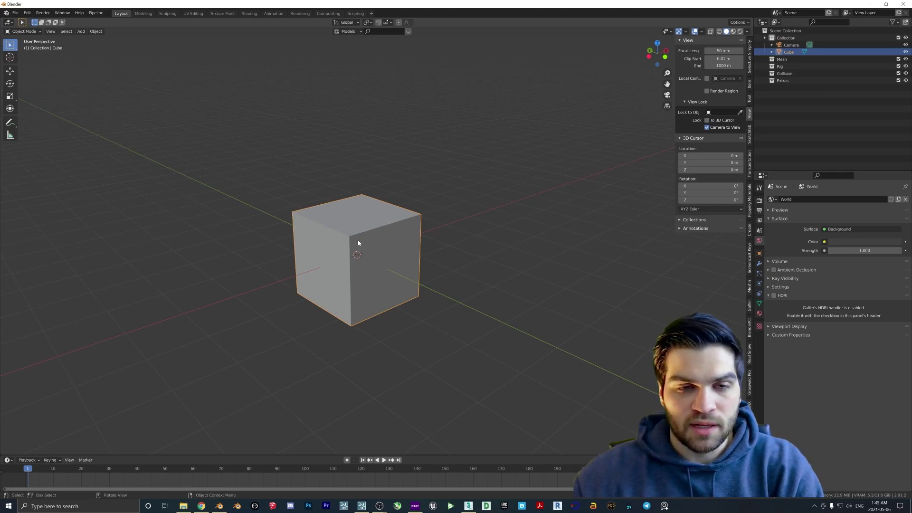
key(Delete)
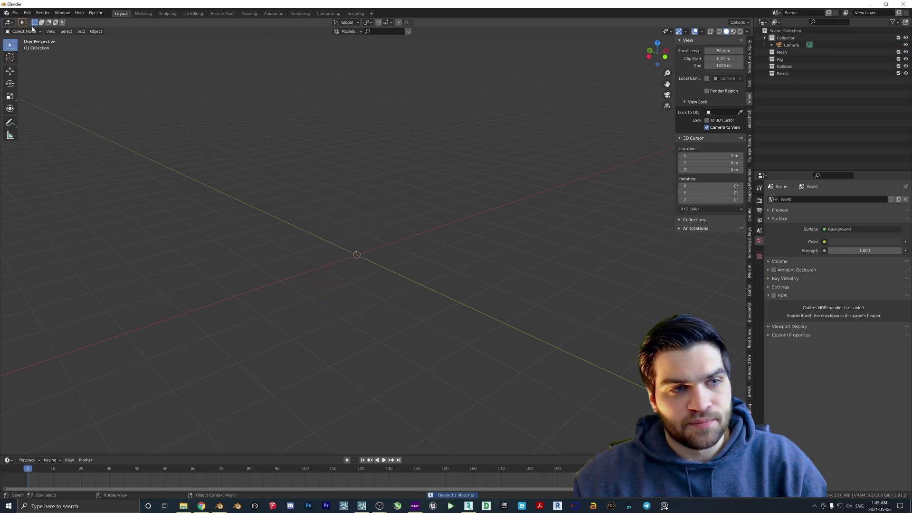
click(15, 13)
mouse_move(49, 110)
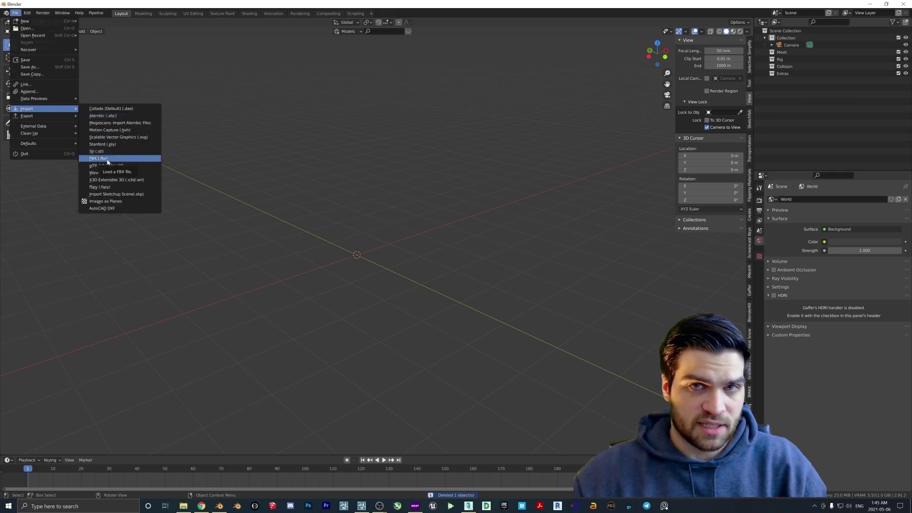
In Preferences > Add-ons, confirm the FBX and Wavefront OBJ import-export add-ons are enabled
key(Escape)
key(Escape)
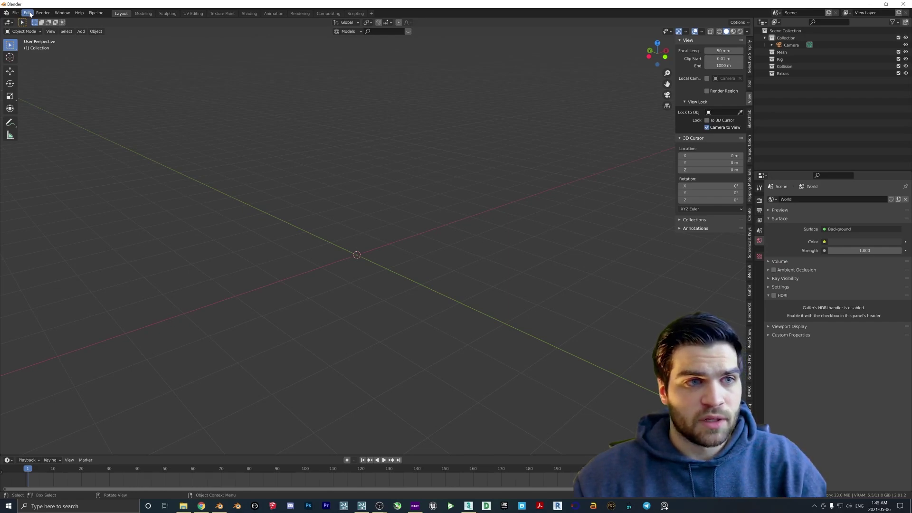
click(27, 14)
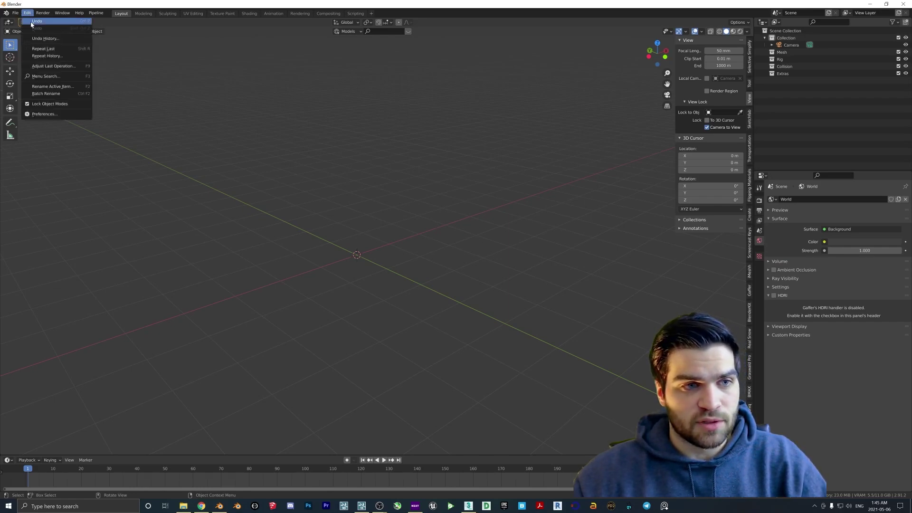
click(48, 112)
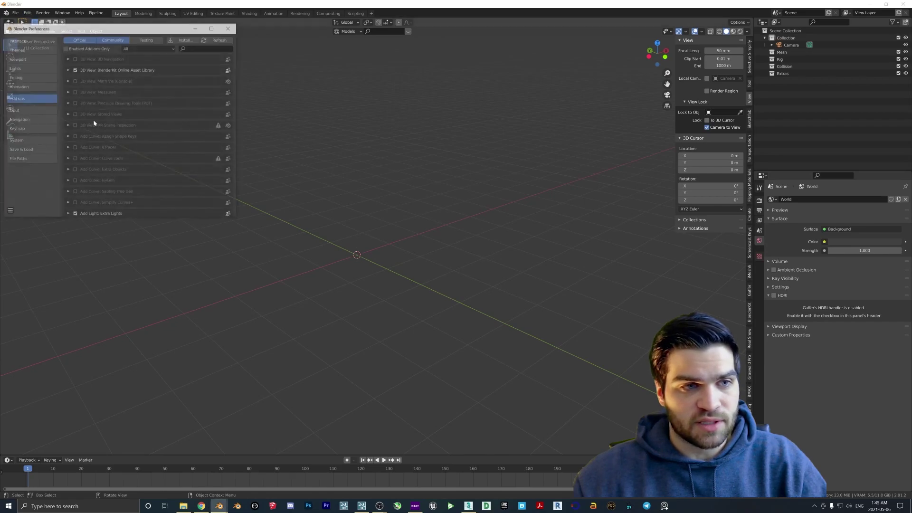
click(204, 48)
text(fbx)
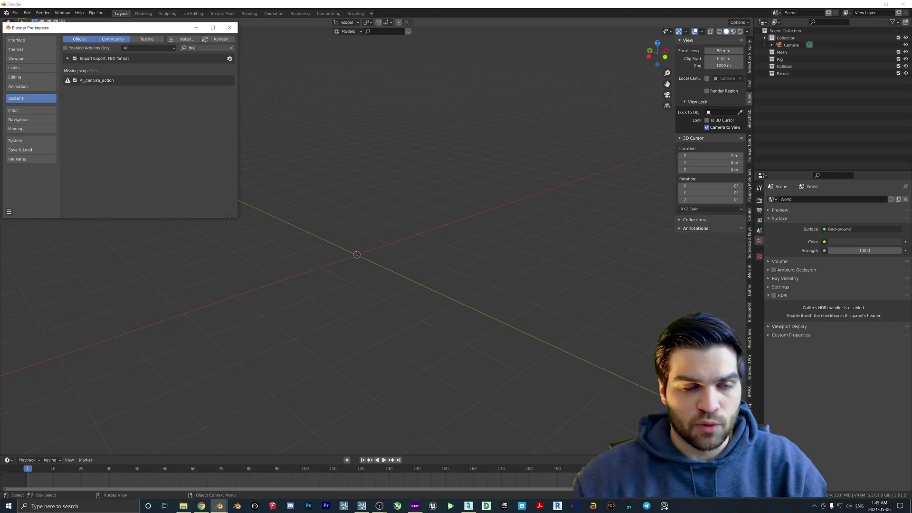
click(100, 59)
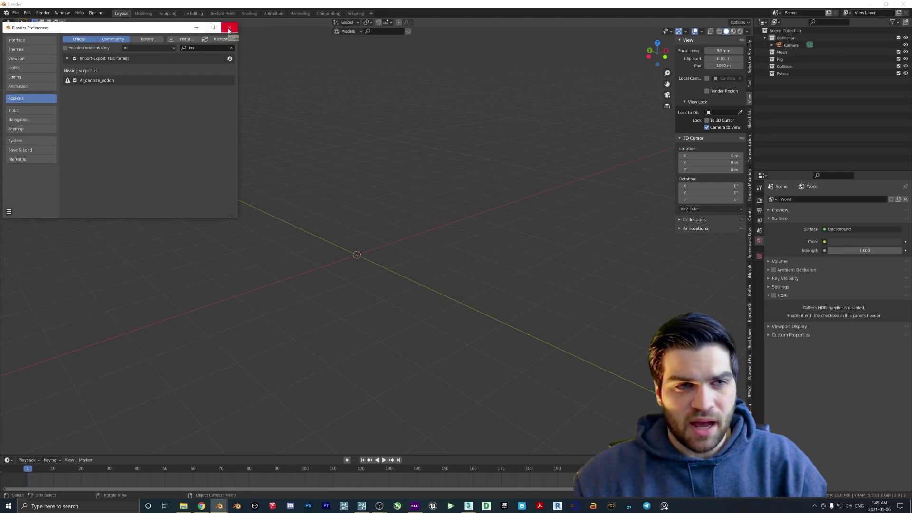
click(204, 48)
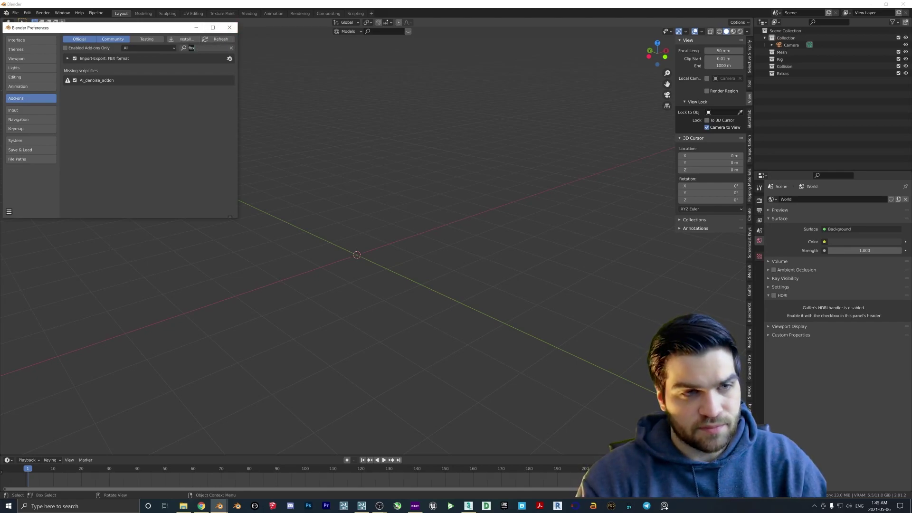
text(obj)
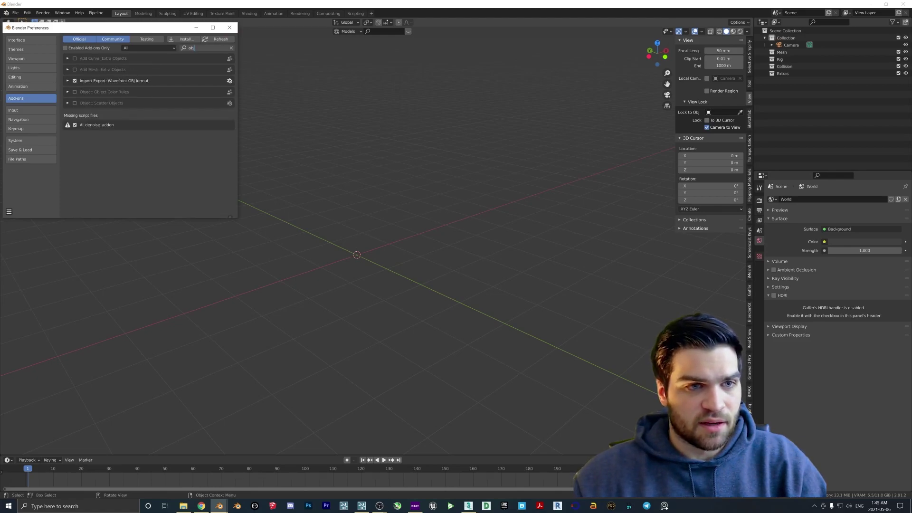
click(229, 27)
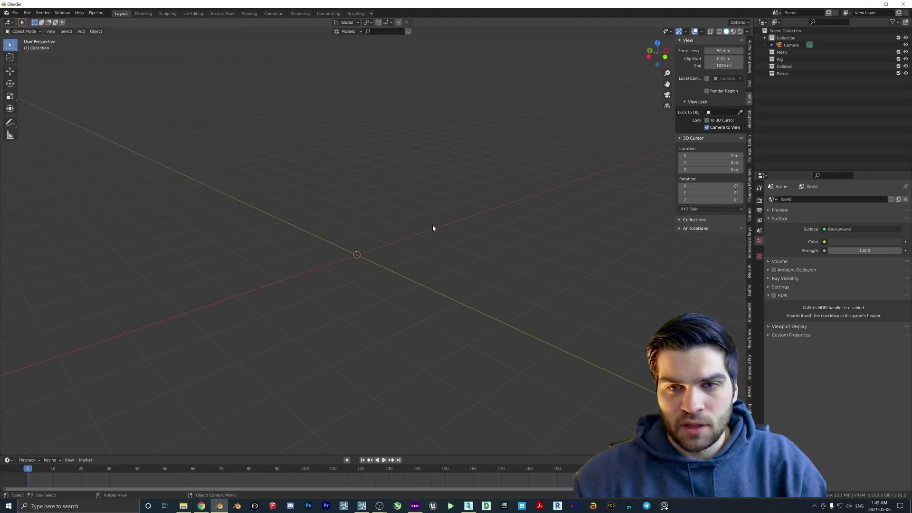
Import trop_flower_set_01_vray.fbx from the _LimeExporter folder, then deselect the imported plants
click(17, 13)
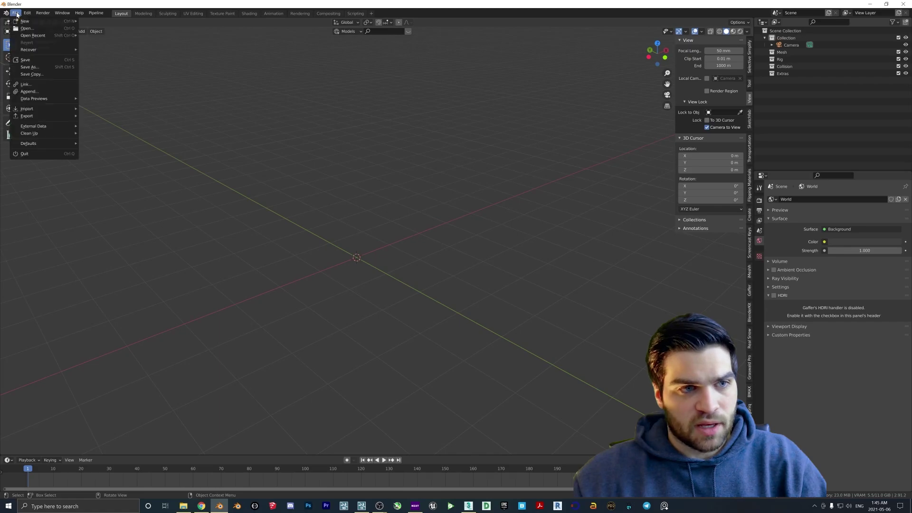
mouse_move(32, 109)
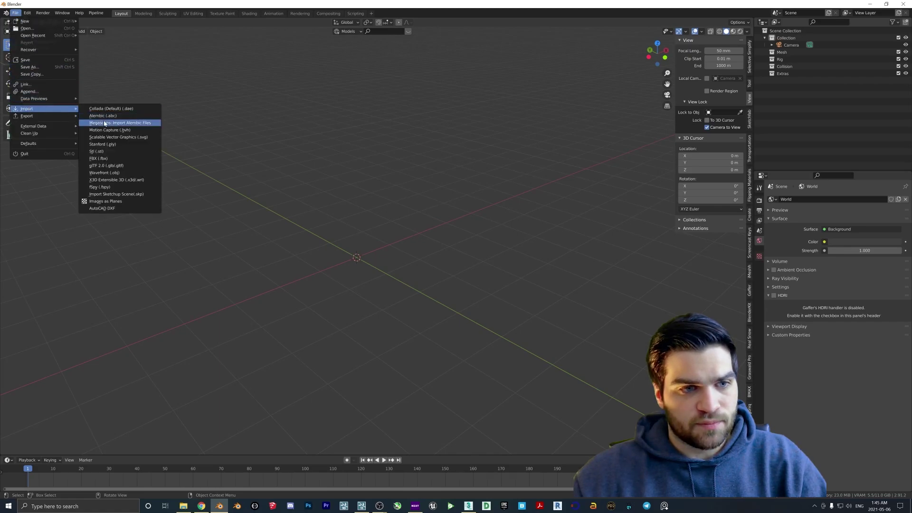
click(100, 158)
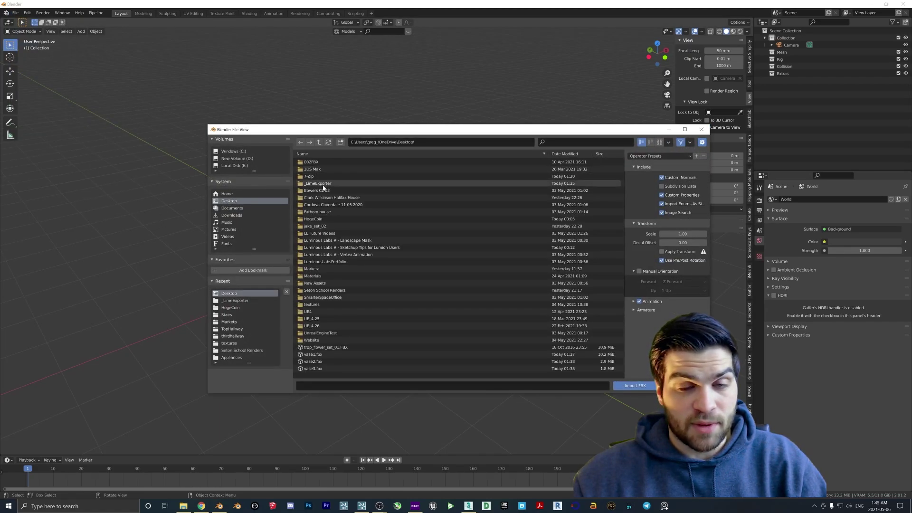
double_click(317, 184)
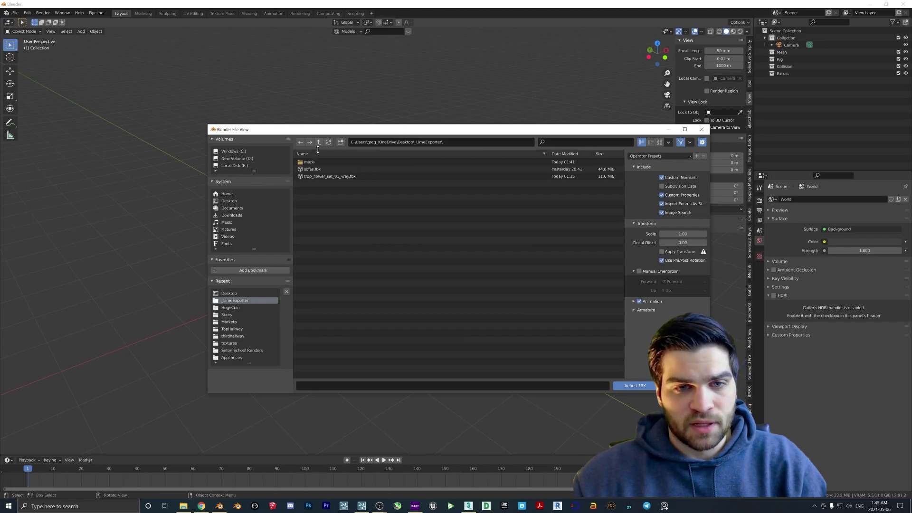
double_click(342, 177)
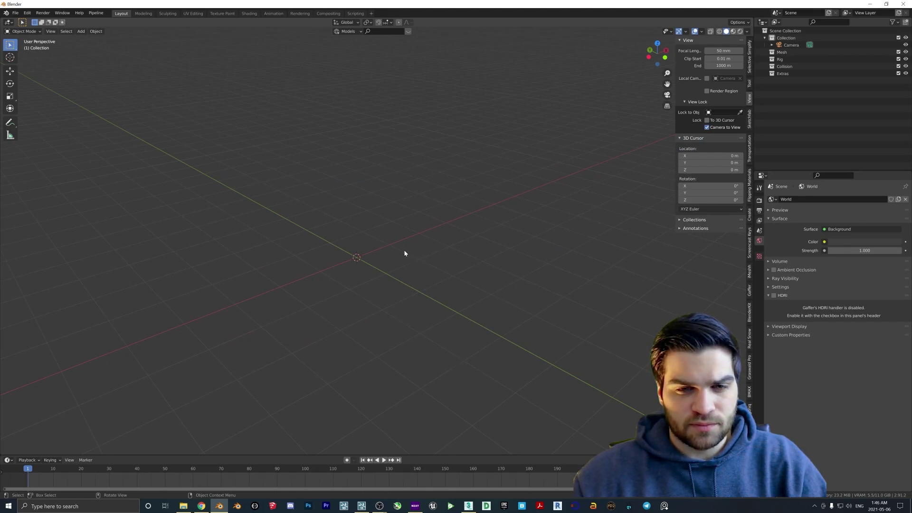
key(ctrl+v)
middle_drag(403, 253, 429, 246)
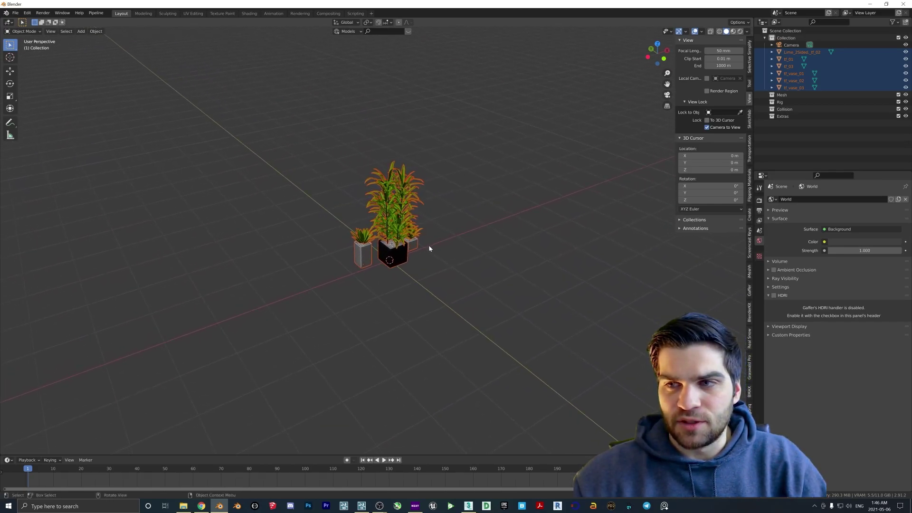
click(813, 135)
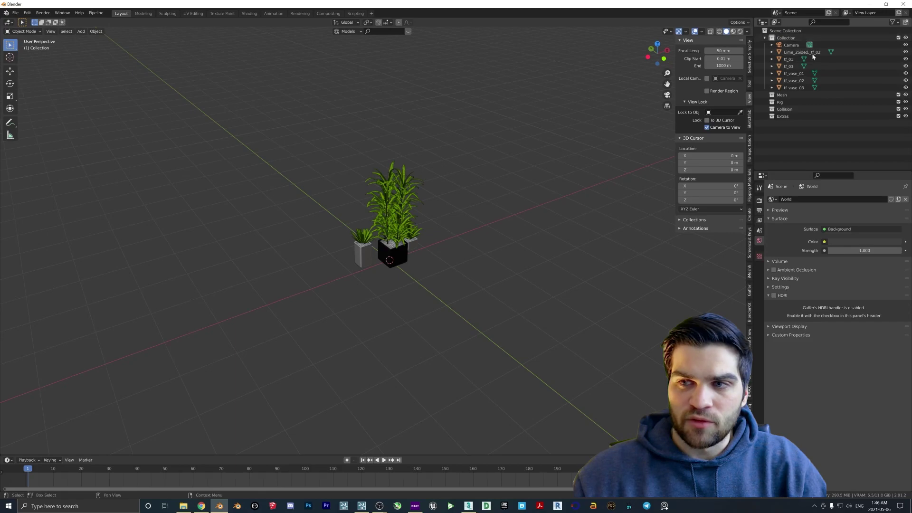
Add a new collection named Vase1 under the Scene Collection
click(790, 32)
right_click(783, 34)
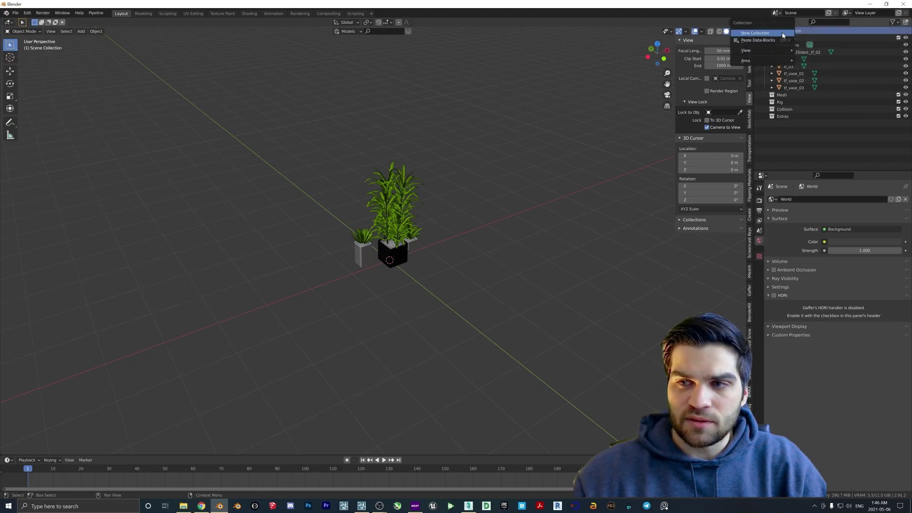
click(783, 33)
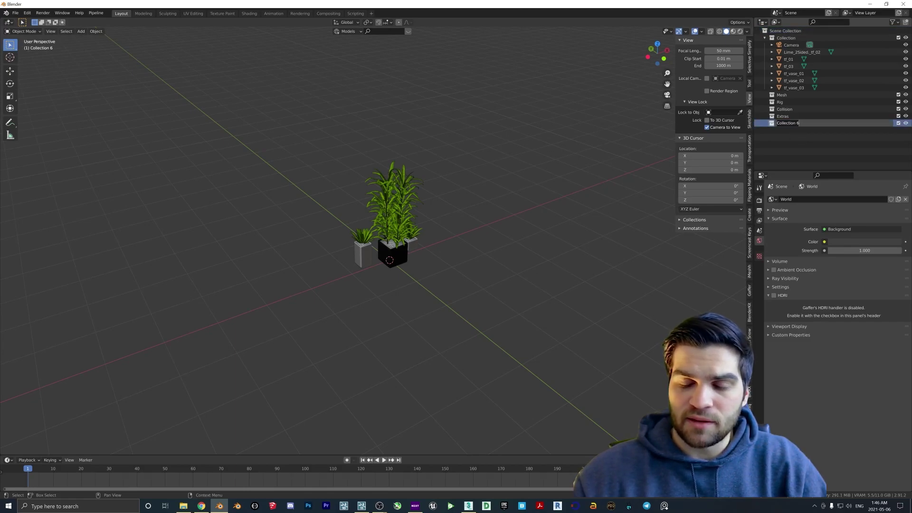
text(Vase1)
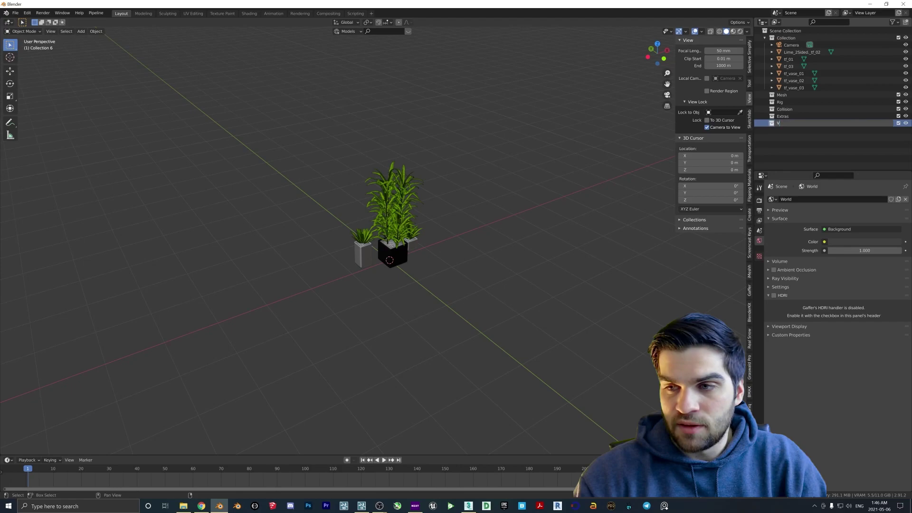
key(Return)
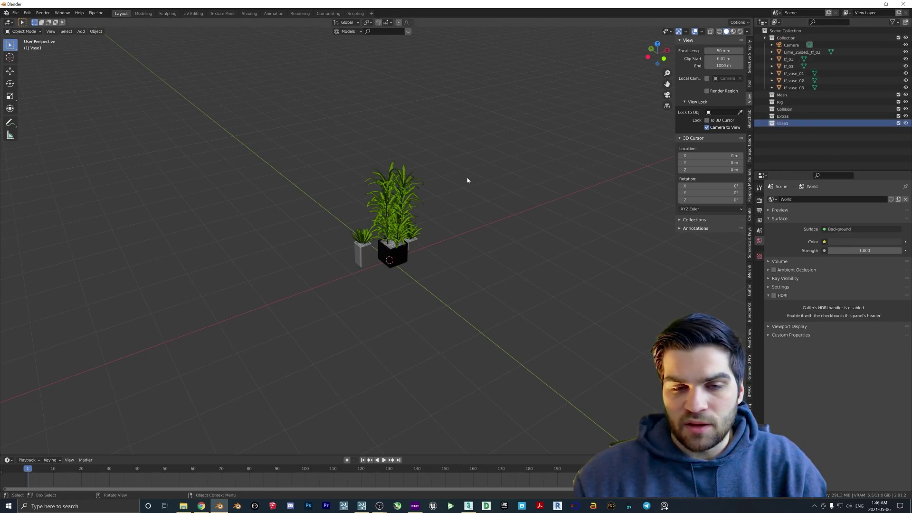
Move tf_01 and tf_vase_01 into Vase1 and exclude that collection
click(386, 203)
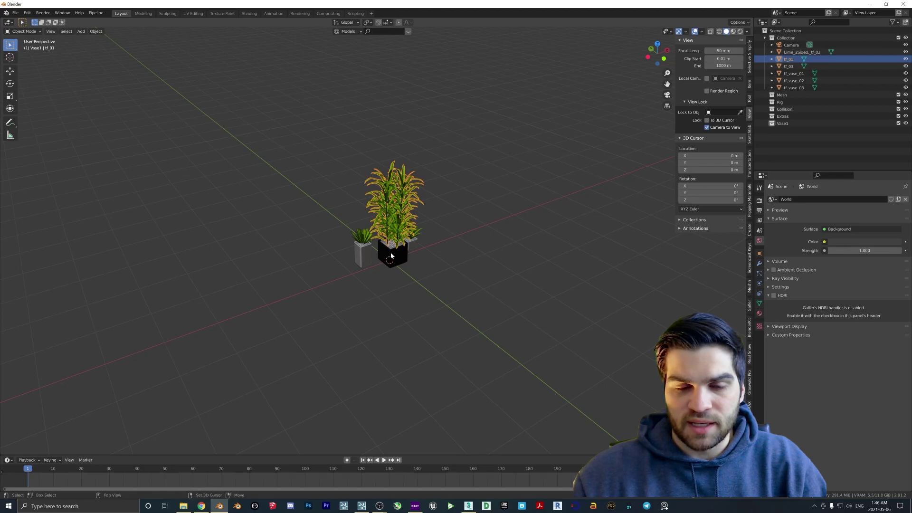
shift+click(390, 256)
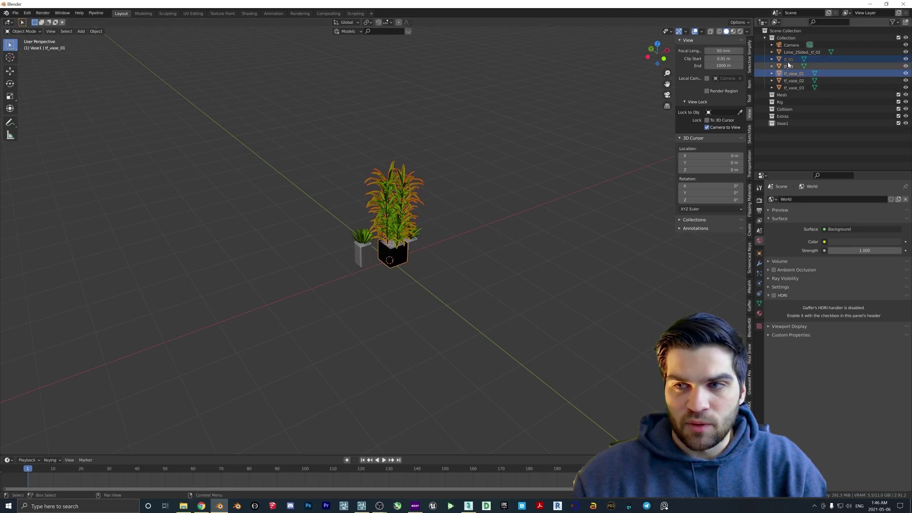
drag(789, 58, 786, 123)
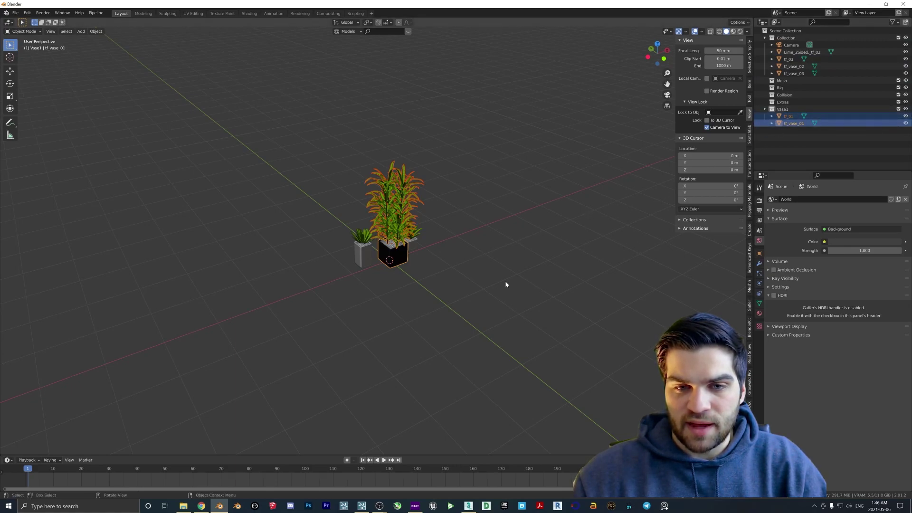
click(898, 109)
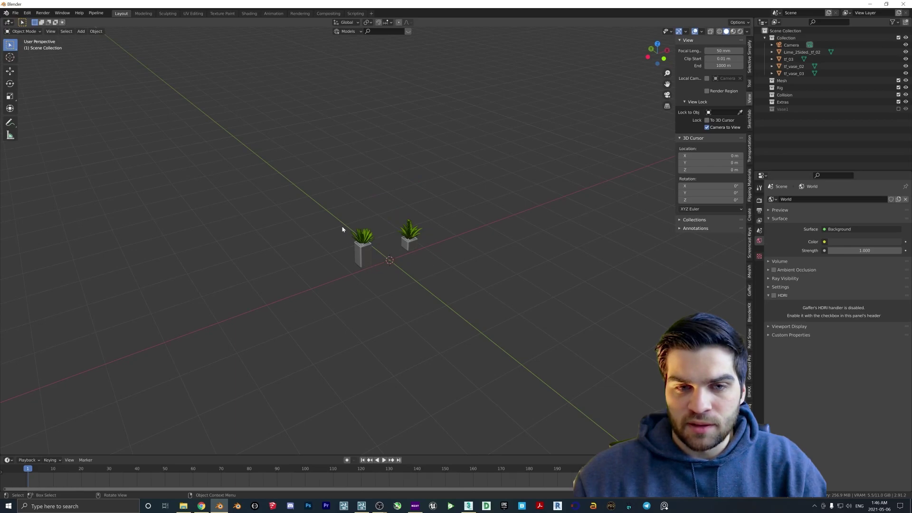
Add a second collection under the Scene Collection and name it Vase2
drag(340, 214, 379, 273)
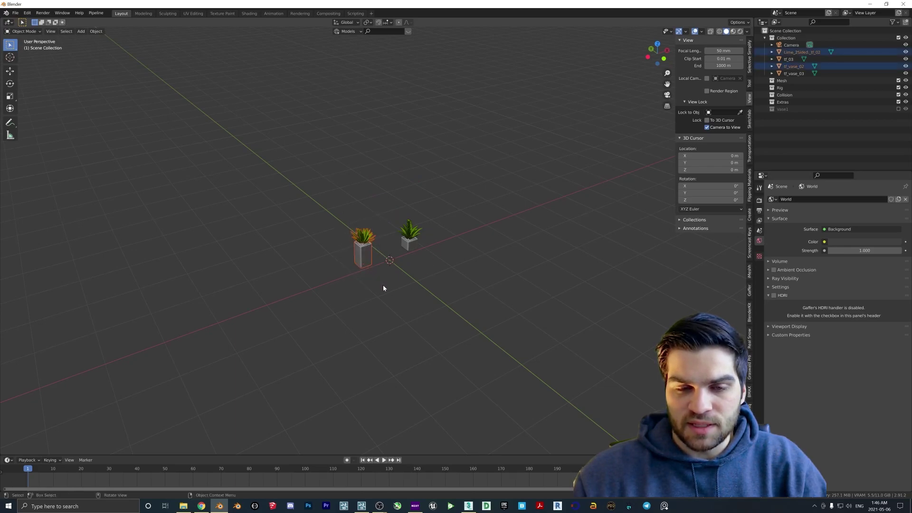
right_click(786, 31)
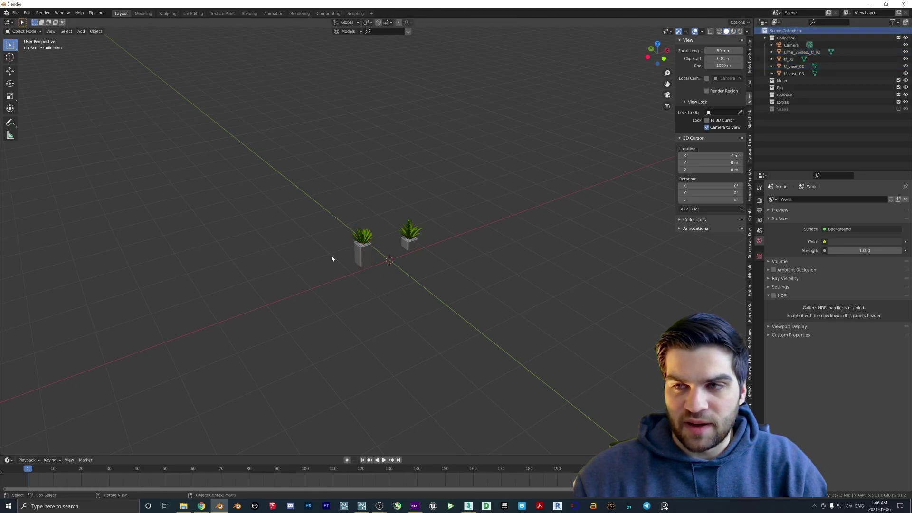
right_click(788, 33)
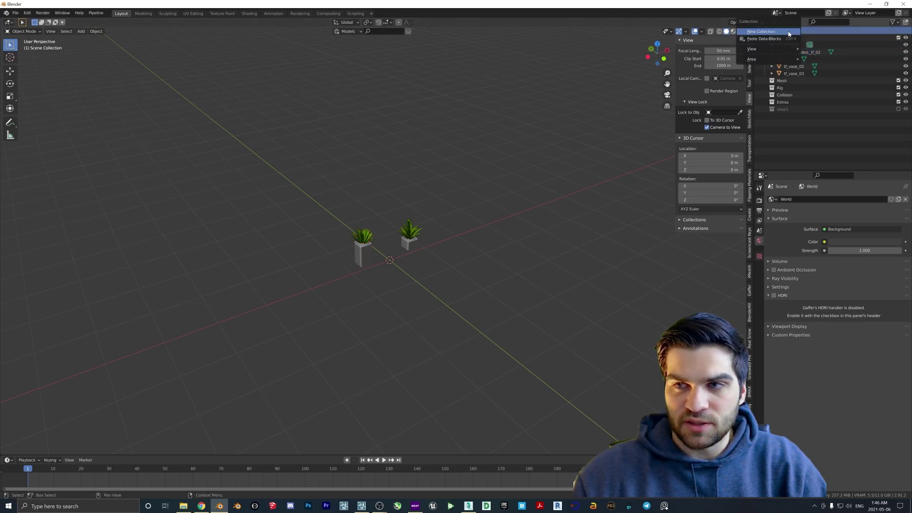
click(786, 32)
click(792, 119)
double_click(792, 118)
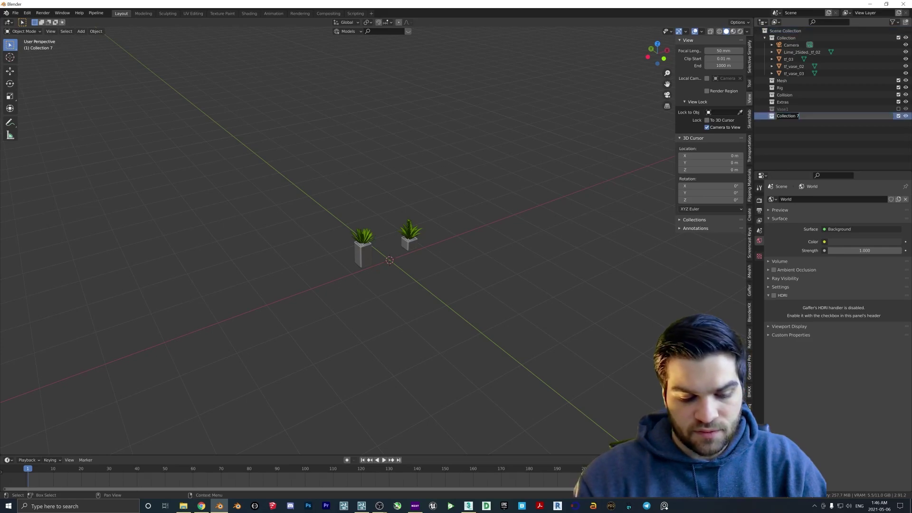
text(Vase2)
key(Return)
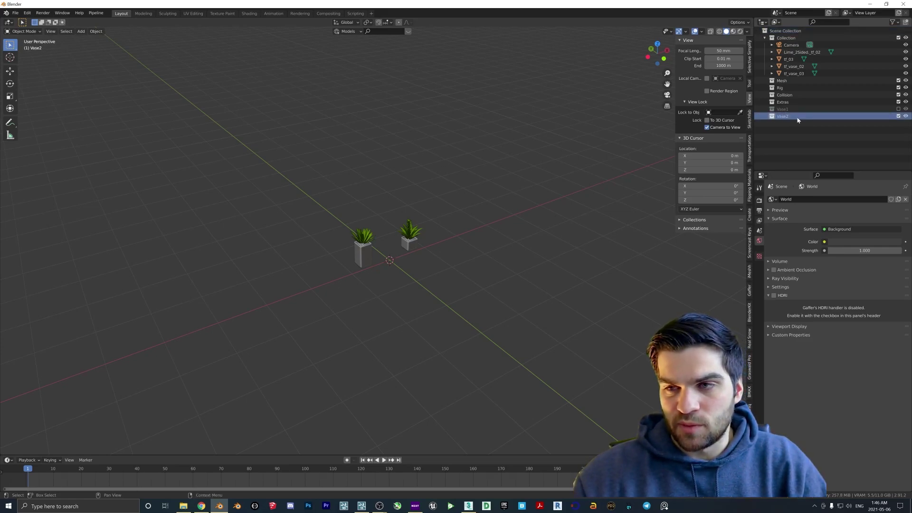
Add a third collection under the Scene Collection and name it Vase3
right_click(789, 33)
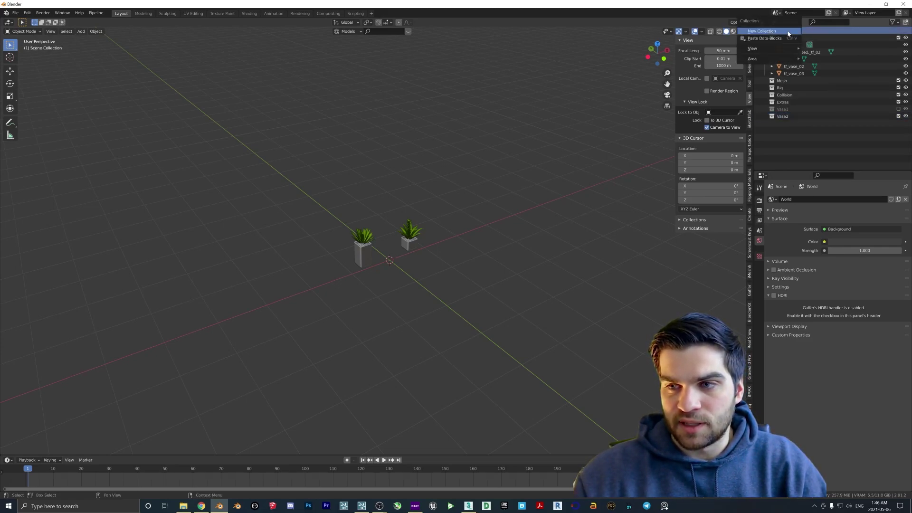
click(761, 31)
double_click(790, 123)
text(Vas)
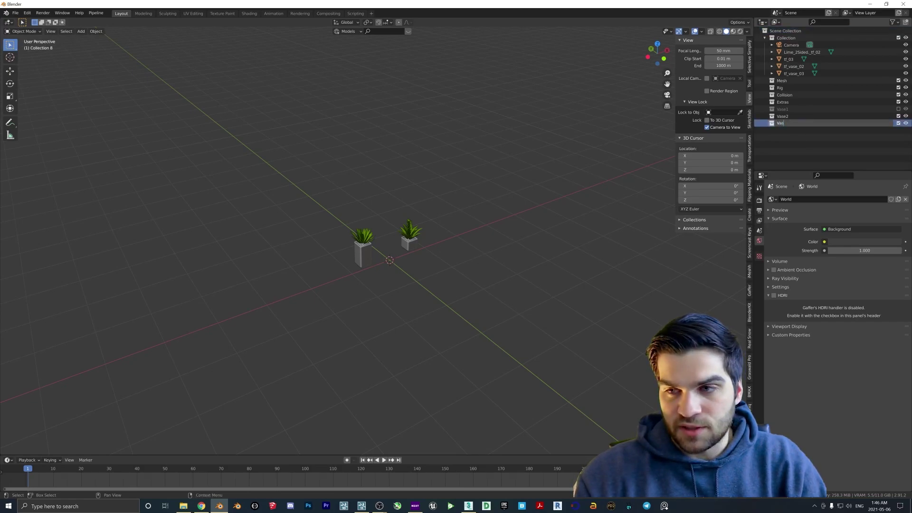
text(e3)
key(Return)
right_click(787, 127)
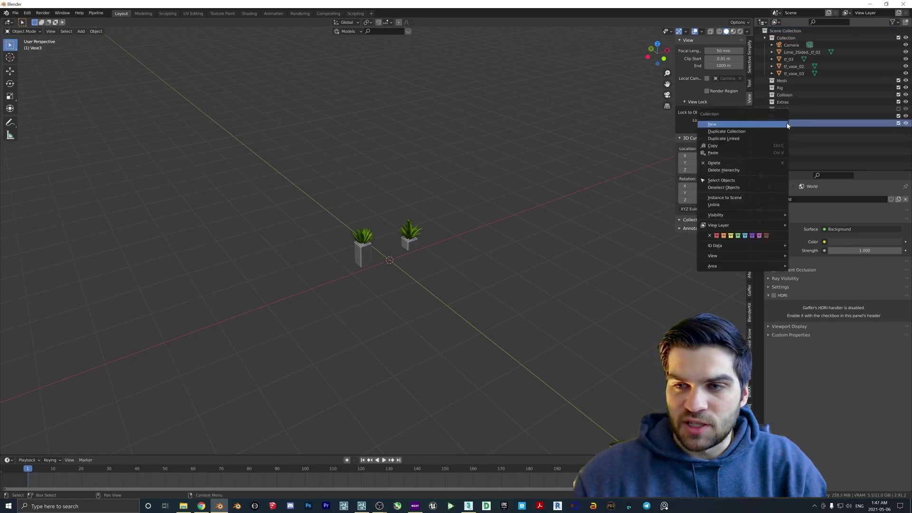
click(794, 129)
right_click(788, 126)
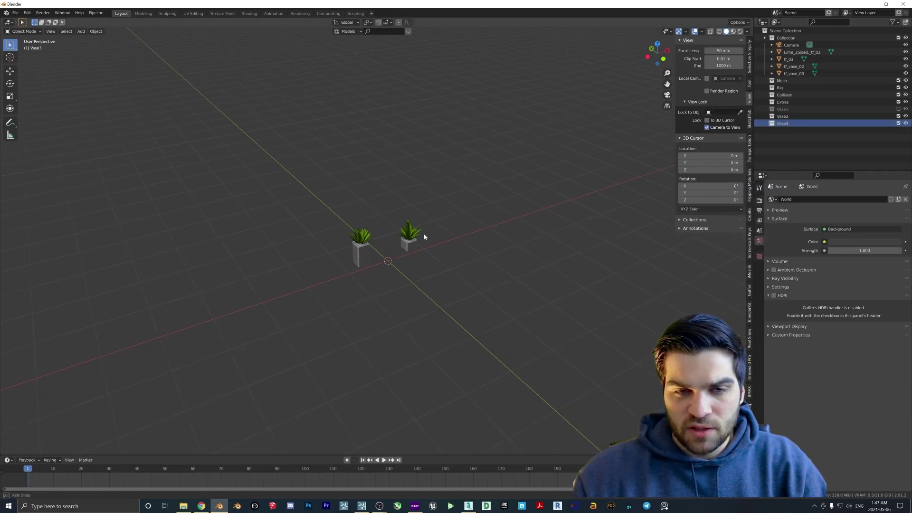
Move the left plant and vase into Vase2 and exclude it, then move the right pair into Vase3
drag(308, 200, 376, 284)
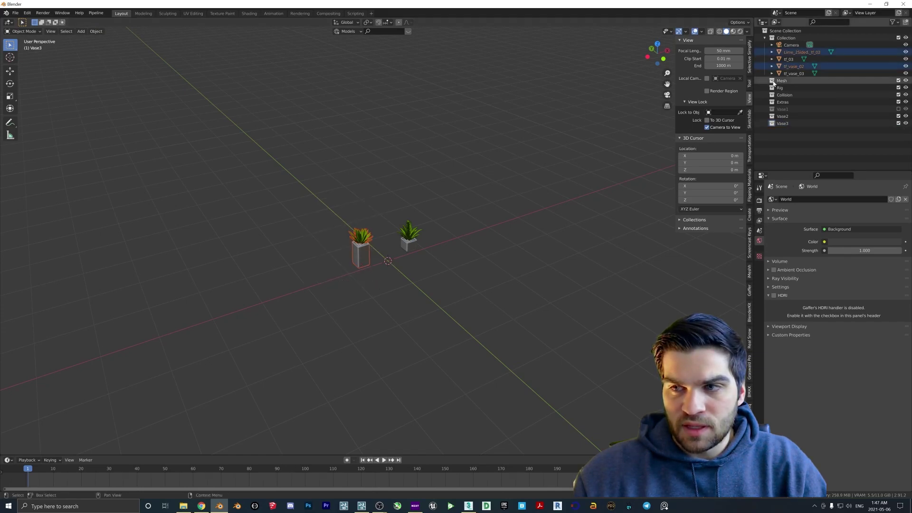
drag(804, 50, 786, 116)
click(898, 102)
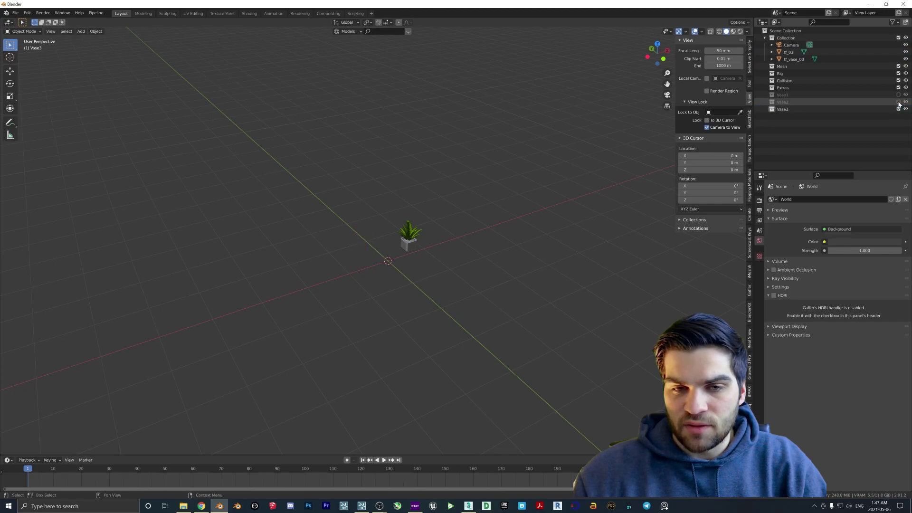
drag(378, 196, 457, 279)
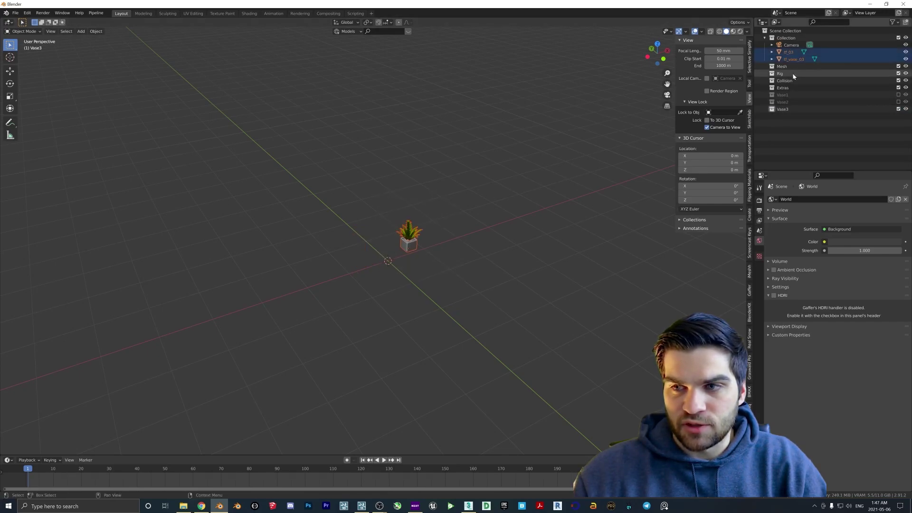
drag(788, 52, 783, 109)
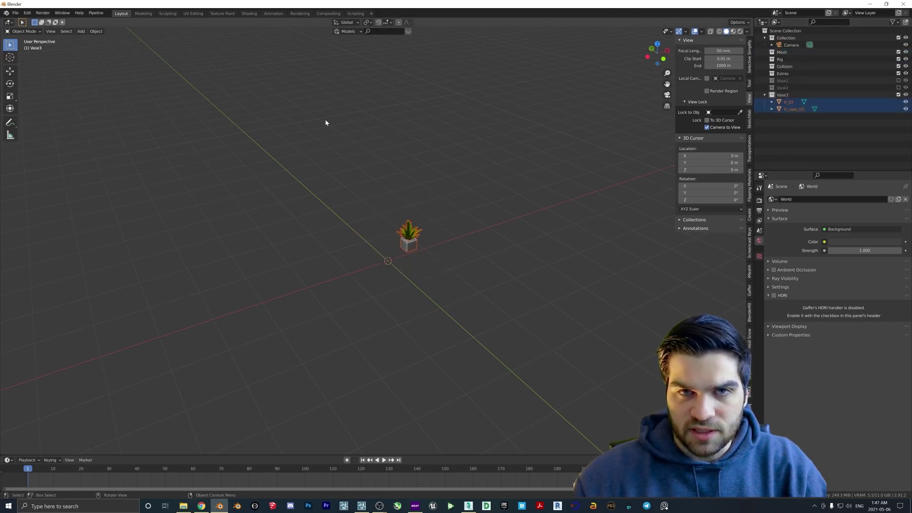
click(898, 88)
click(898, 80)
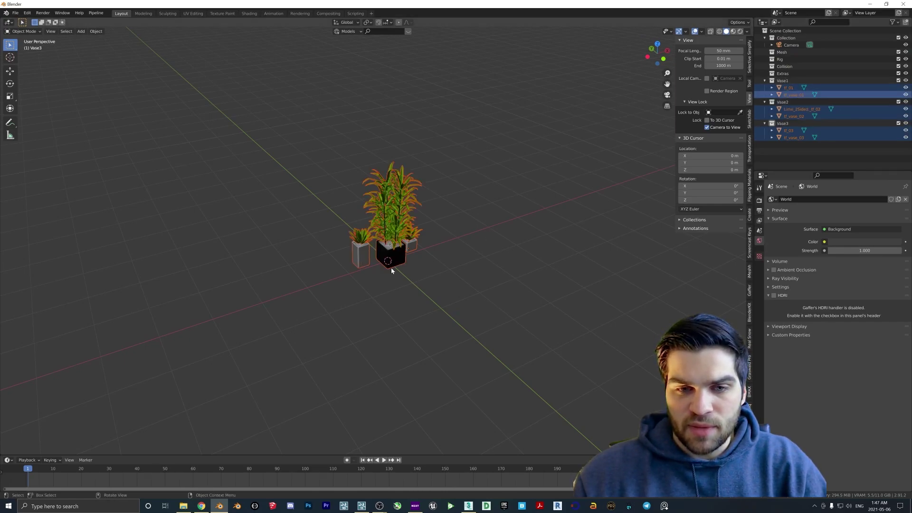
scroll(388, 265, up, 10)
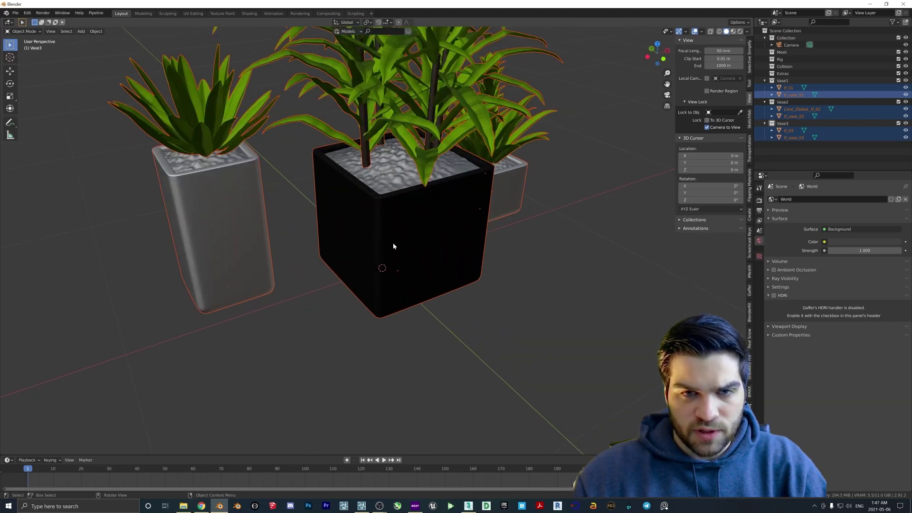
scroll(538, 199, down, 8)
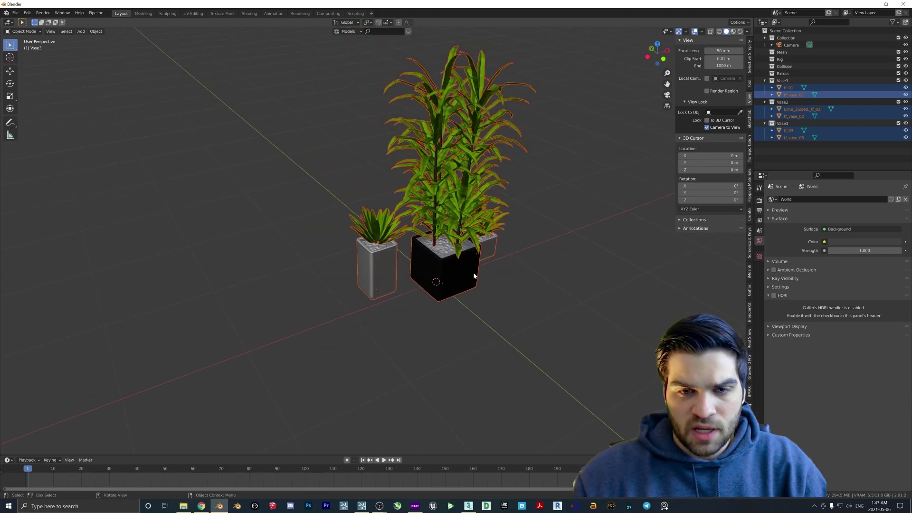
middle_drag(449, 280, 442, 285)
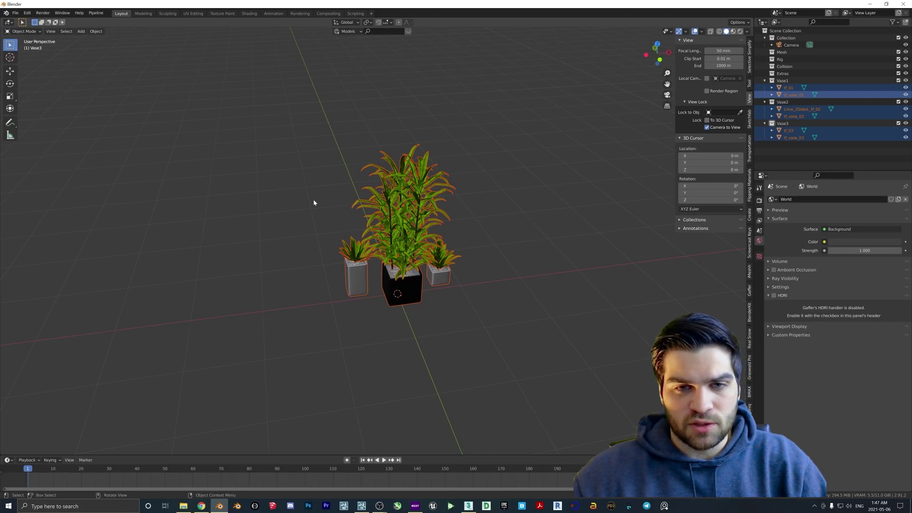
click(96, 31)
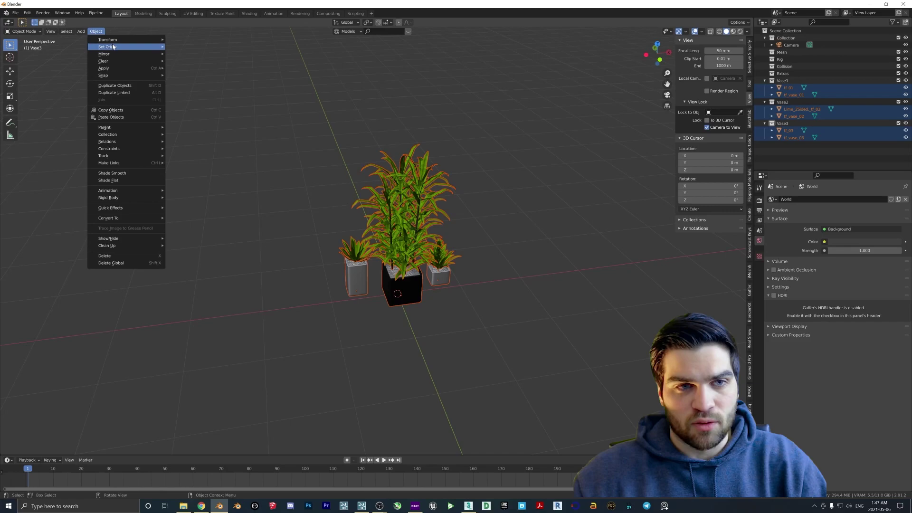
mouse_move(113, 46)
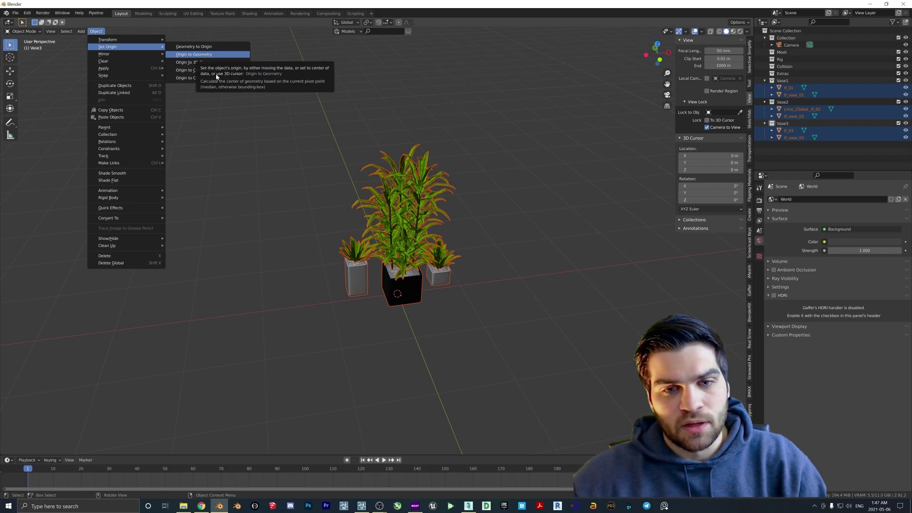
click(798, 154)
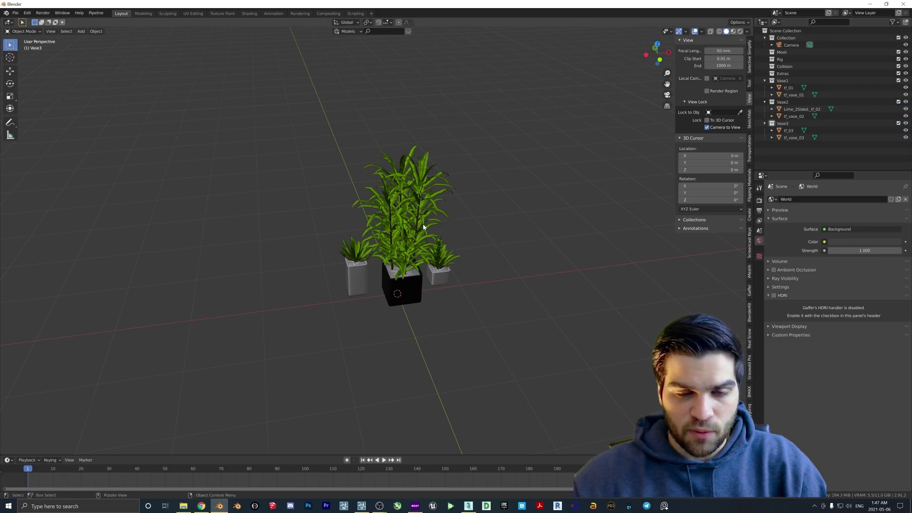
Select the plant and pot objects in the Vase1 collection
click(786, 81)
right_click(785, 84)
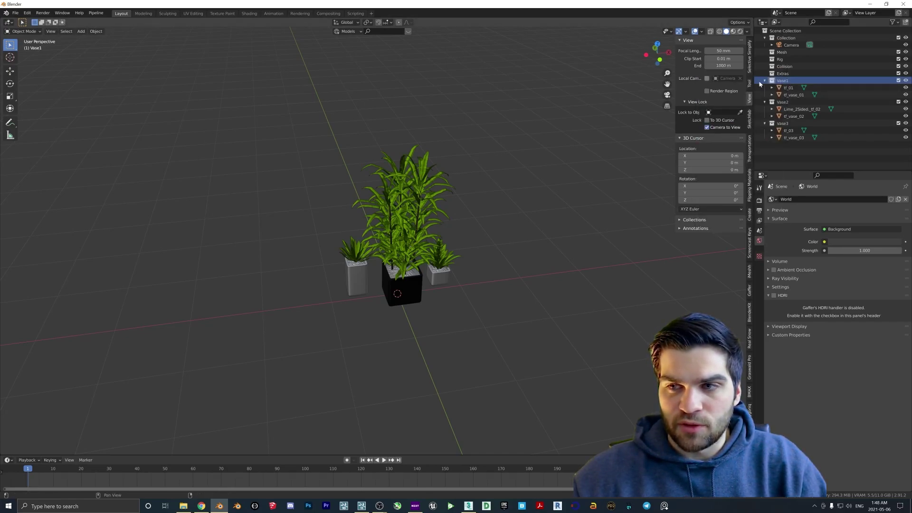
right_click(783, 83)
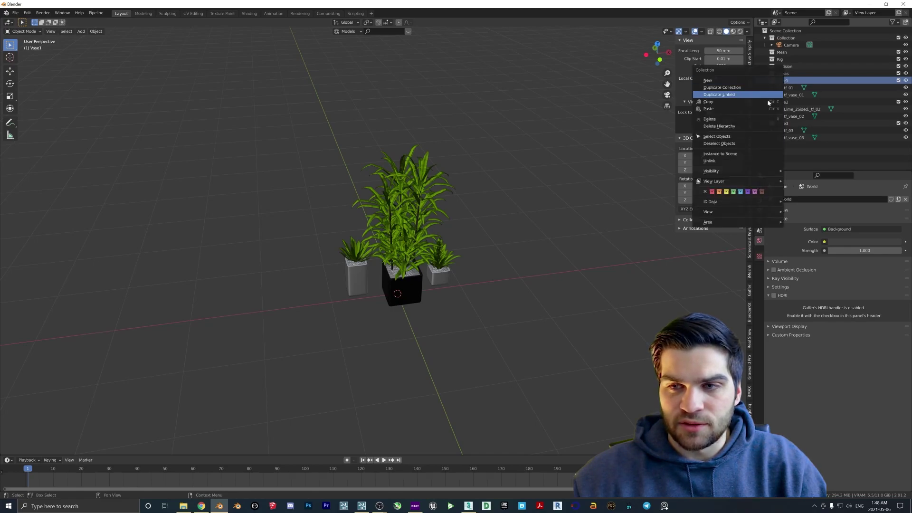
click(734, 137)
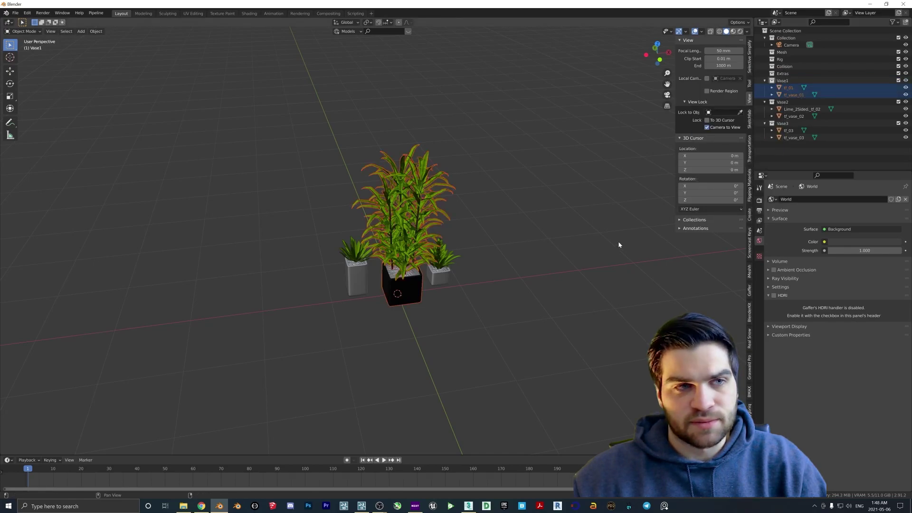
Delete the three old vase FBX files on the Desktop and export the selection as vase1.fbx
click(18, 14)
mouse_move(60, 119)
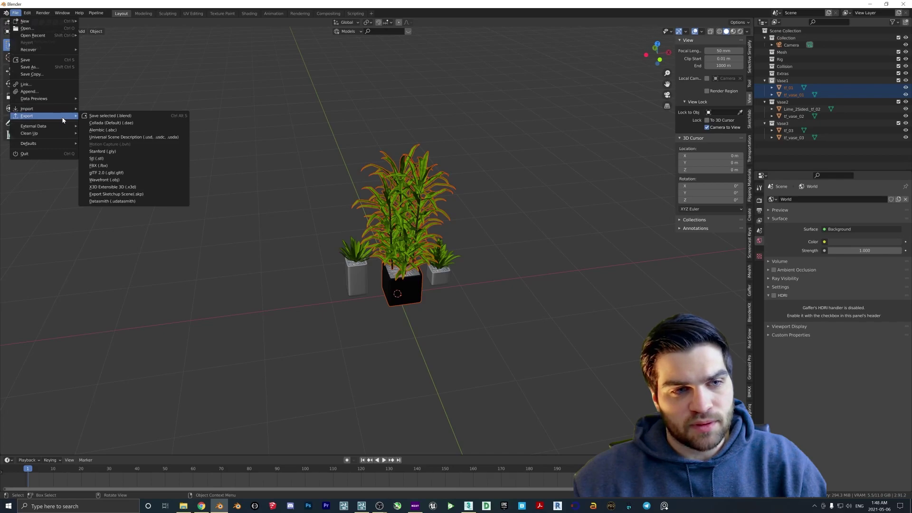
click(98, 165)
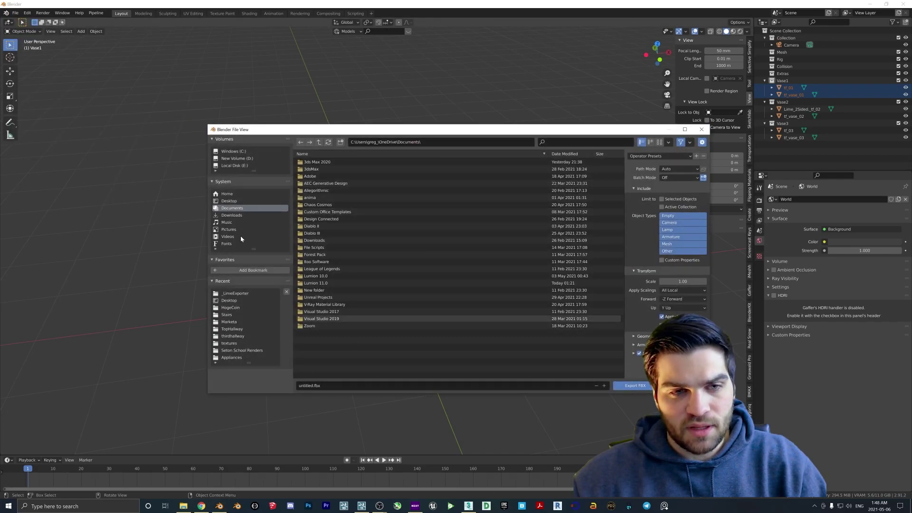
click(229, 200)
click(312, 355)
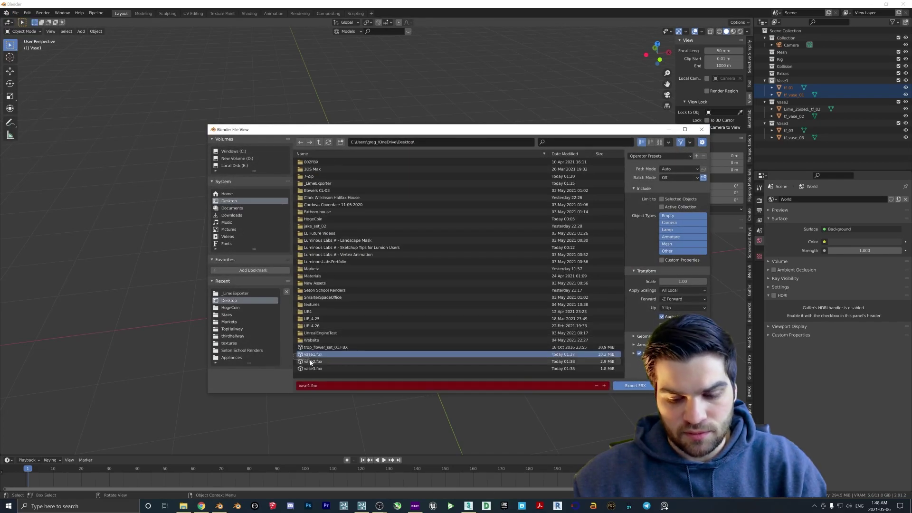
drag(316, 373, 313, 357)
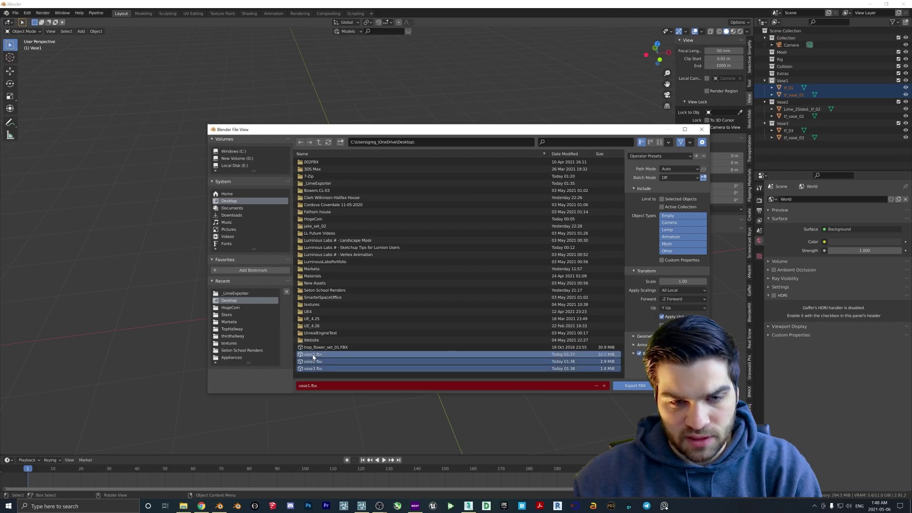
key(Delete)
click(314, 357)
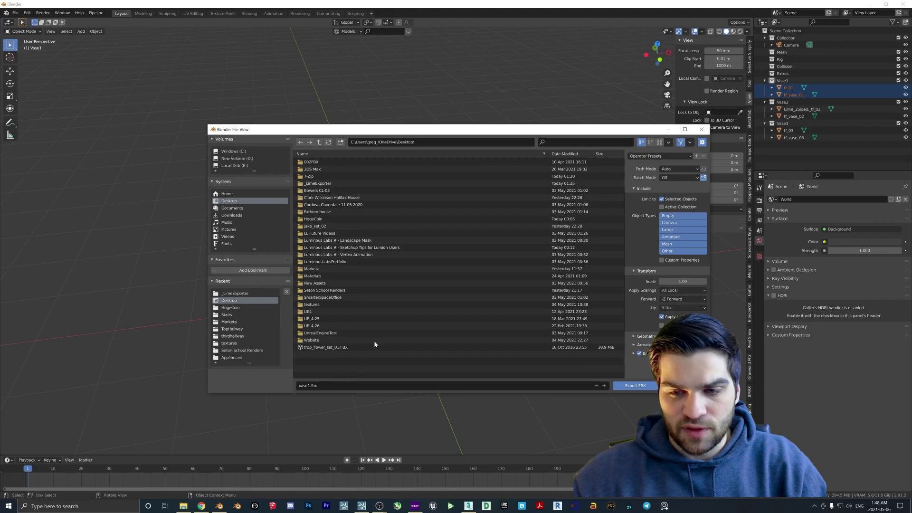
click(634, 387)
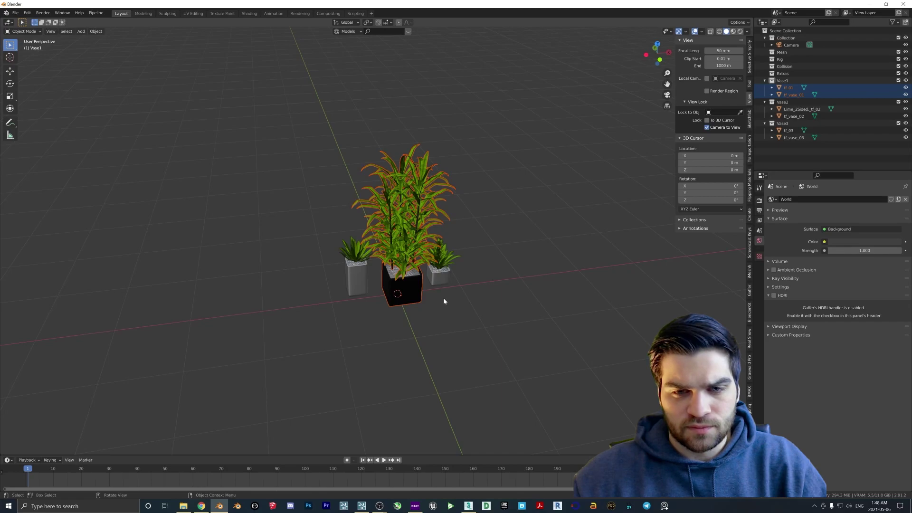
Exclude the Vase1 collection and box-select the left plant with its pot
middle_drag(444, 301, 446, 278)
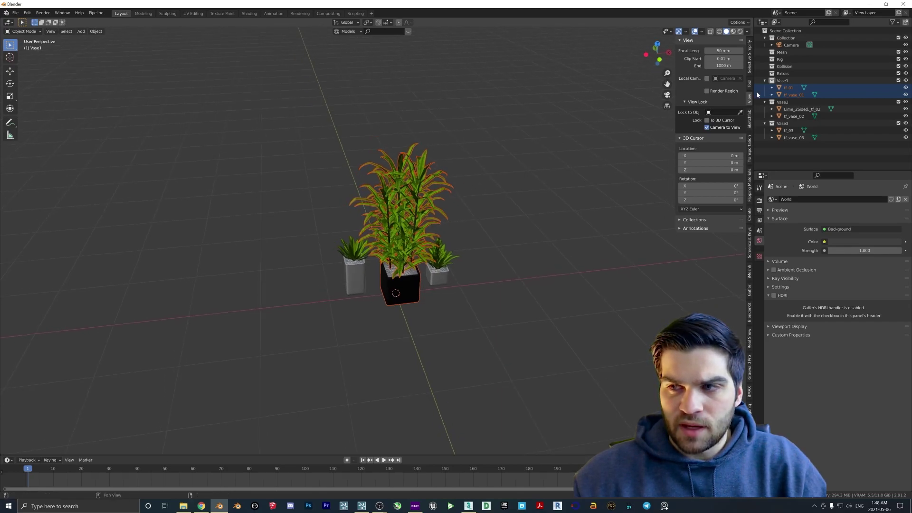
click(898, 81)
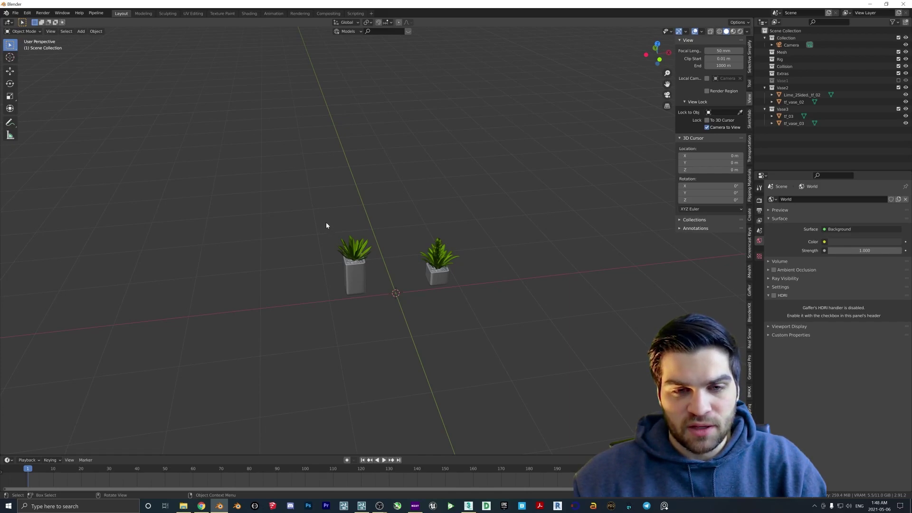
drag(325, 219, 397, 328)
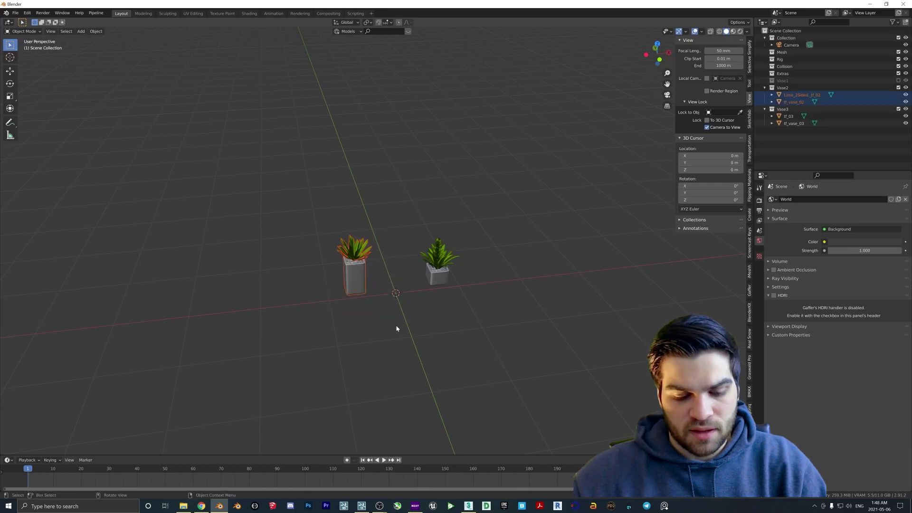
Move the Vase2 plant along Y then X to the world origin
key(g)
key(y)
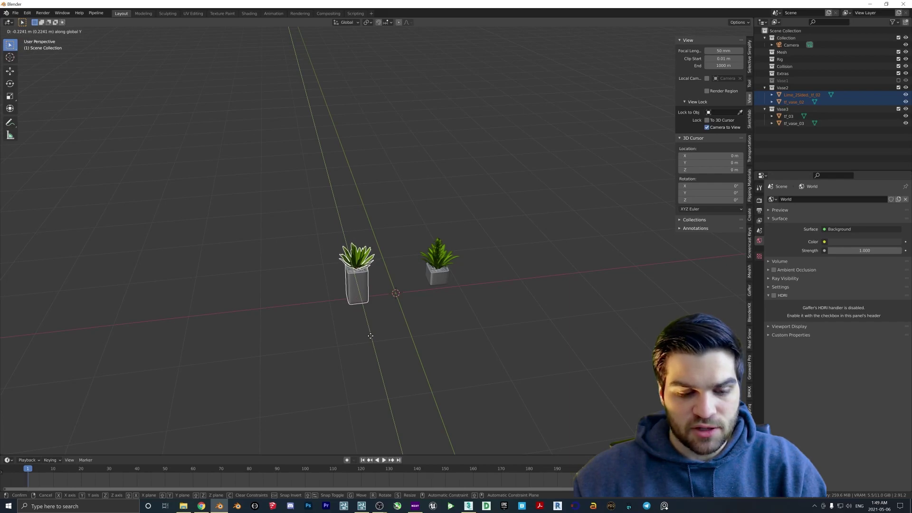
click(370, 336)
key(g)
key(x)
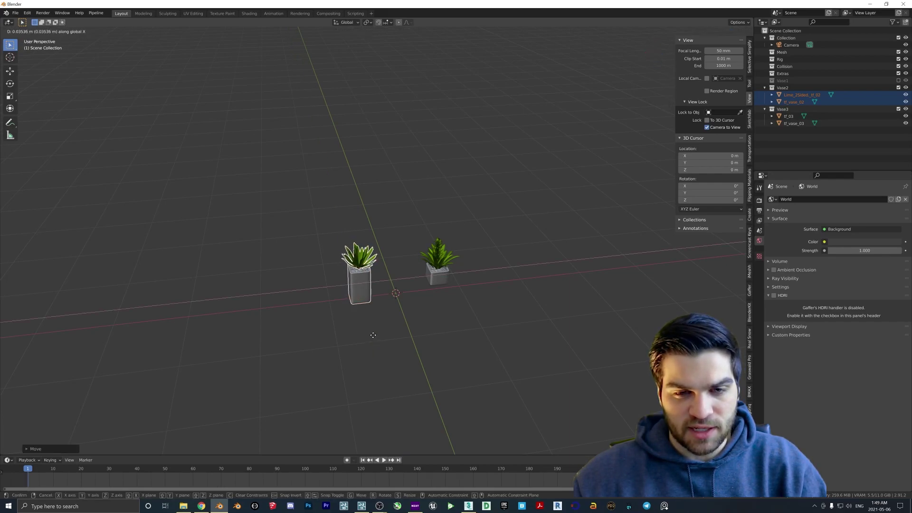
click(409, 332)
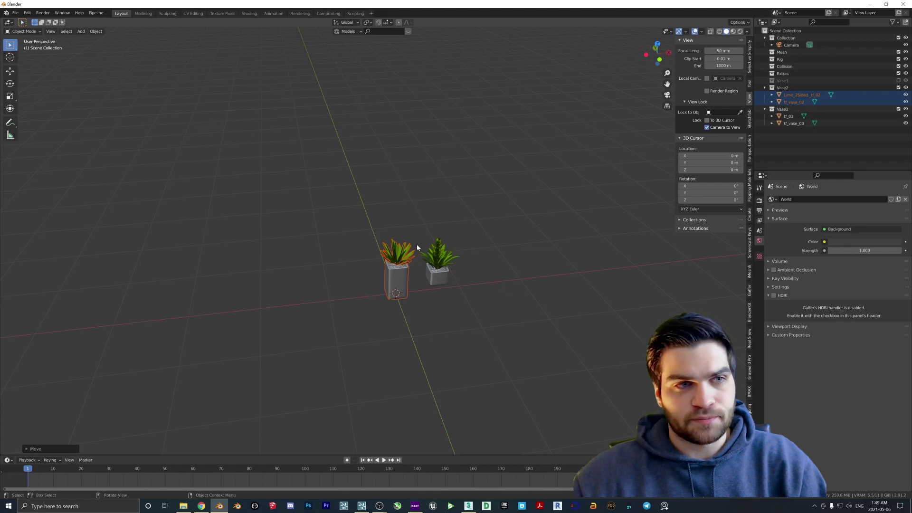
Export the Vase2 plant and pot to the Desktop as vase2.fbx
click(16, 14)
mouse_move(40, 118)
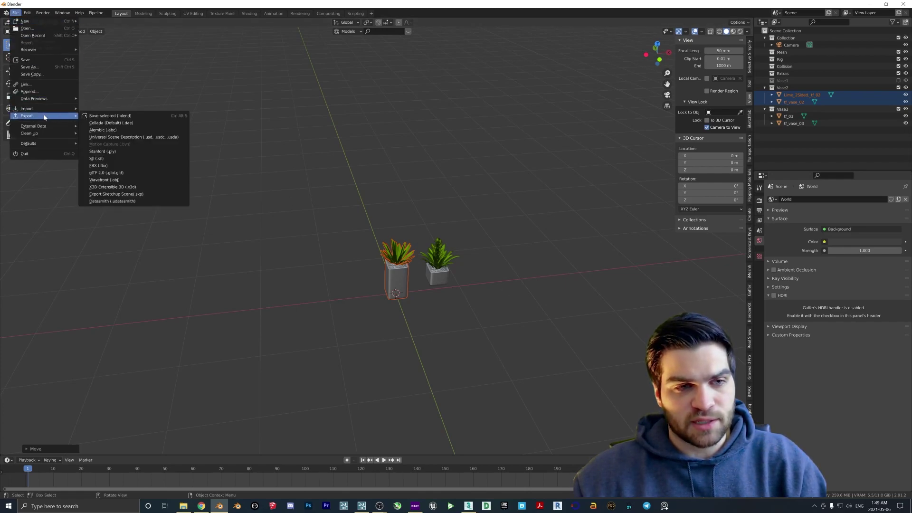
click(119, 159)
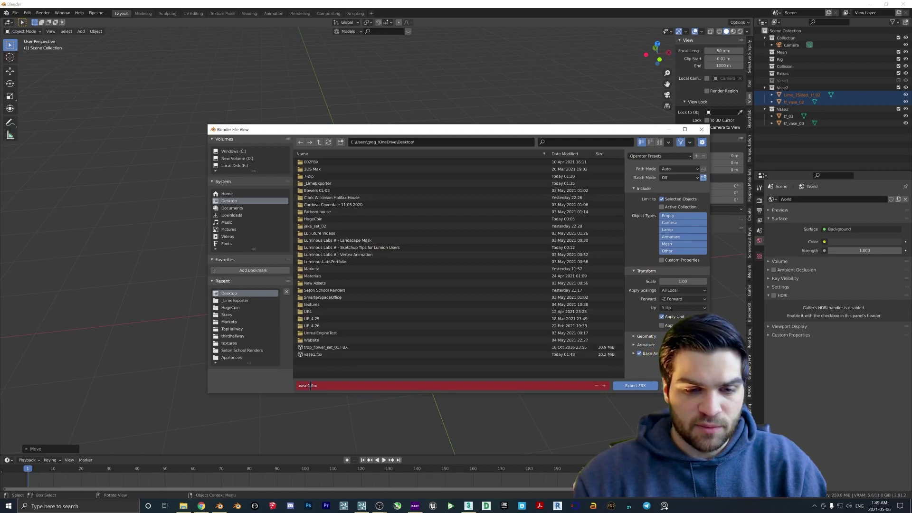
key(KP_Add)
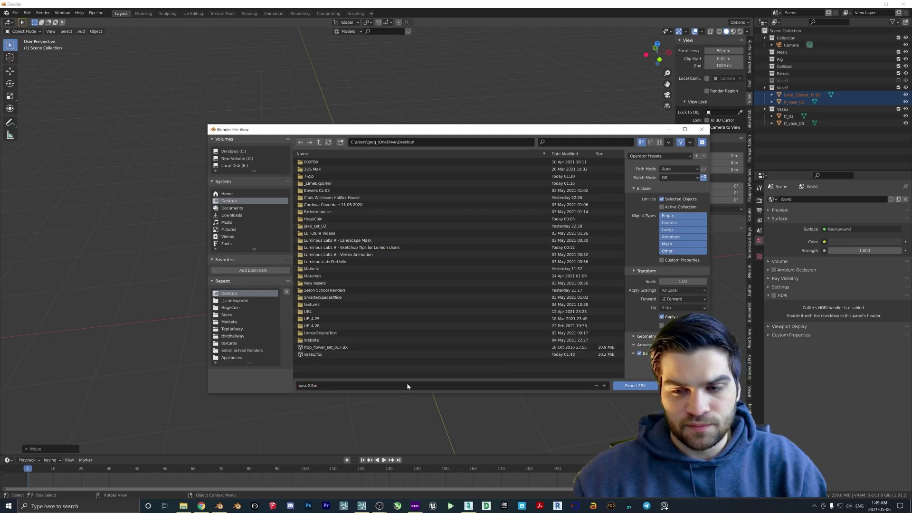
click(634, 386)
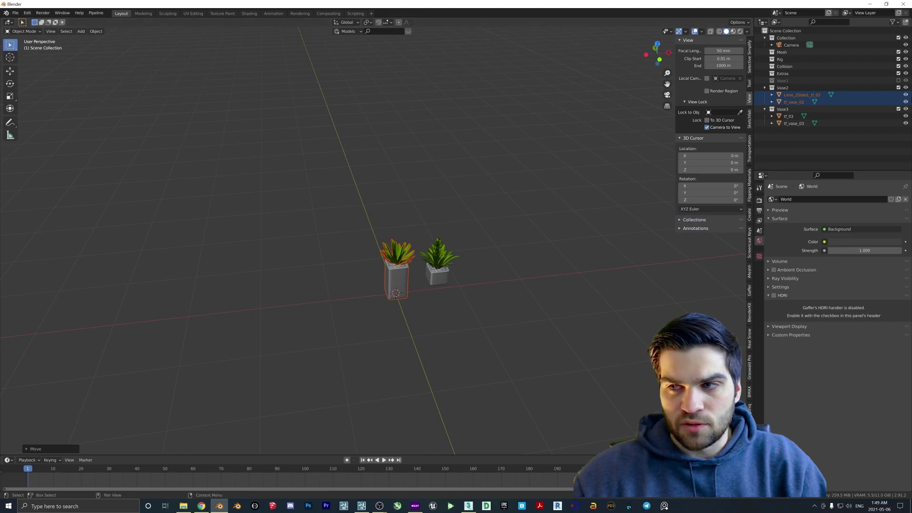
Exclude Vase2, select the Vase3 plant and pot, and move them to the world origin
click(898, 87)
drag(403, 227, 471, 285)
key(g)
key(y)
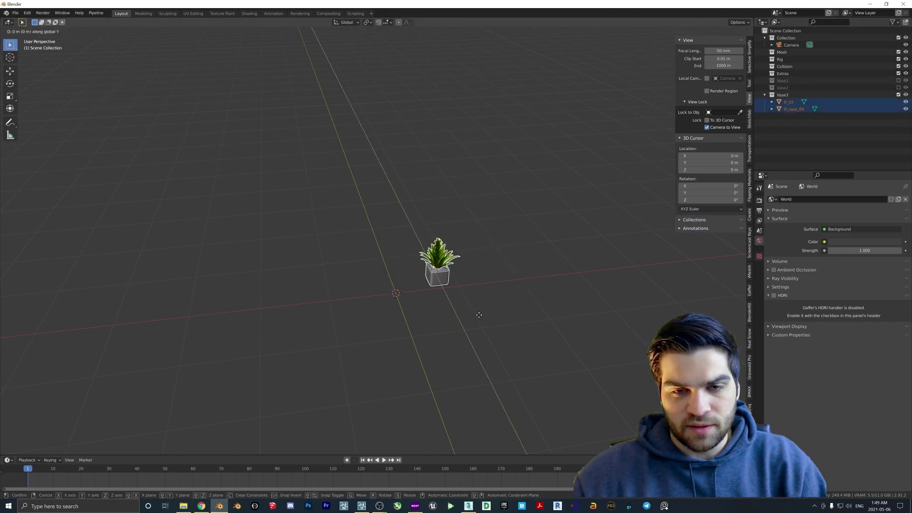
click(481, 325)
key(g)
key(x)
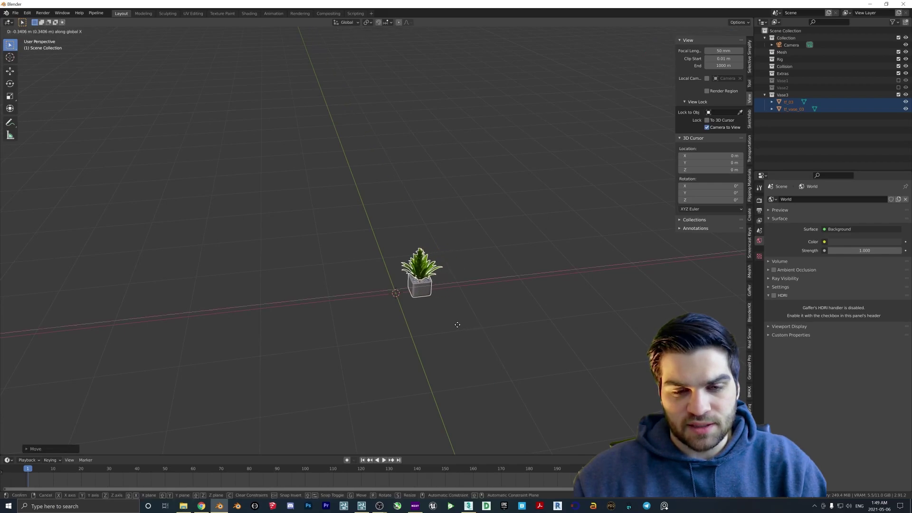
click(436, 326)
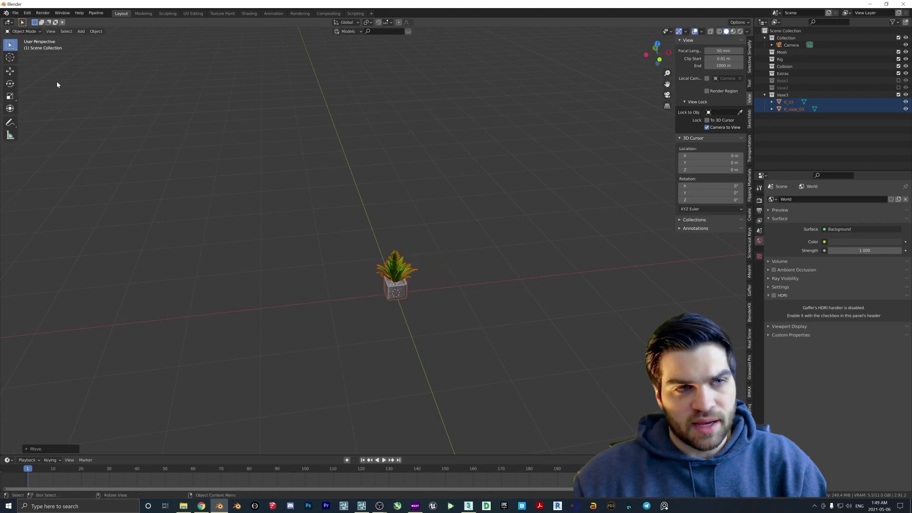
Export the Vase3 plant to the Desktop as vase3.fbx
click(15, 13)
mouse_move(29, 116)
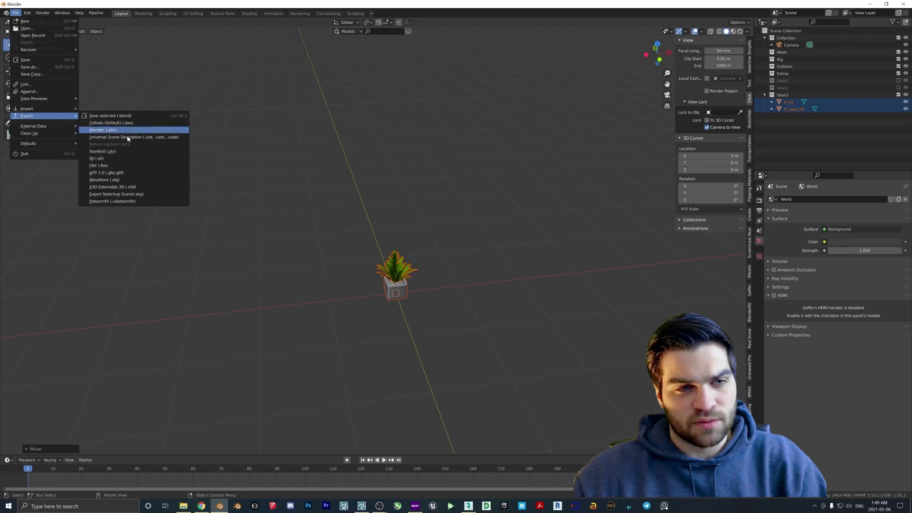
click(108, 165)
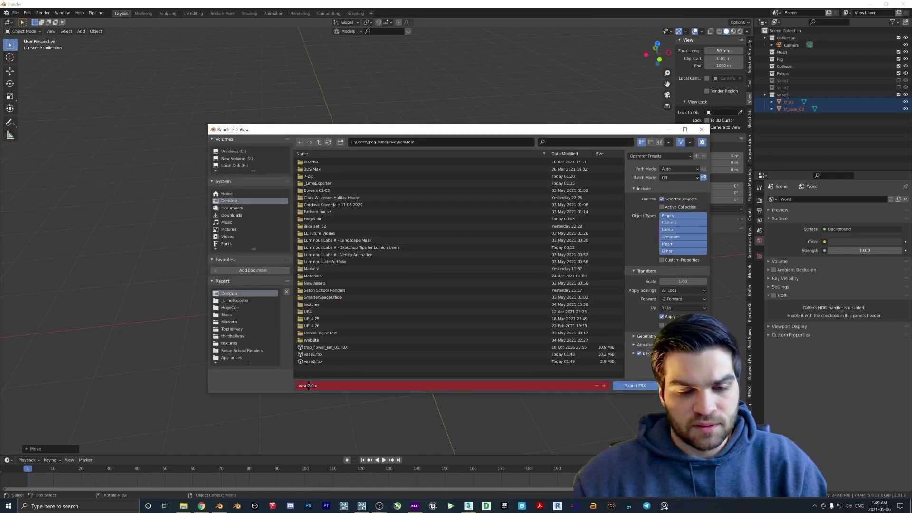
key(Return)
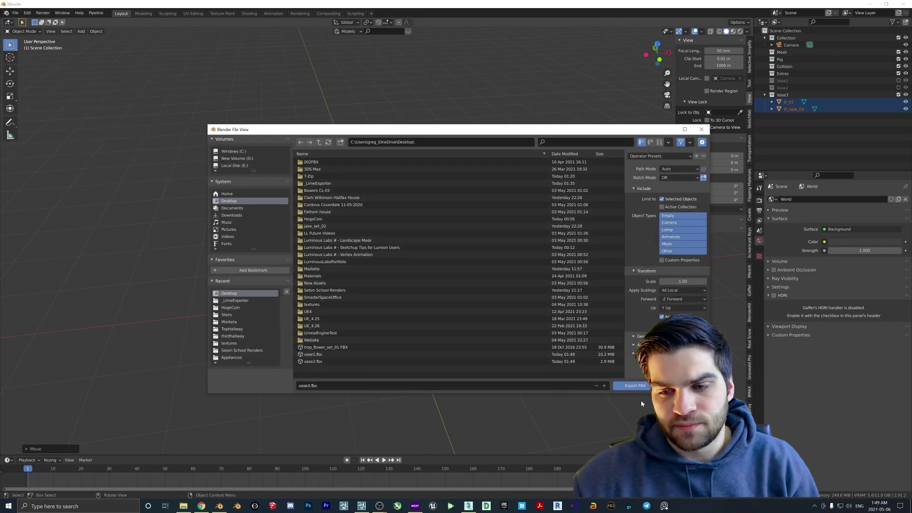
click(636, 386)
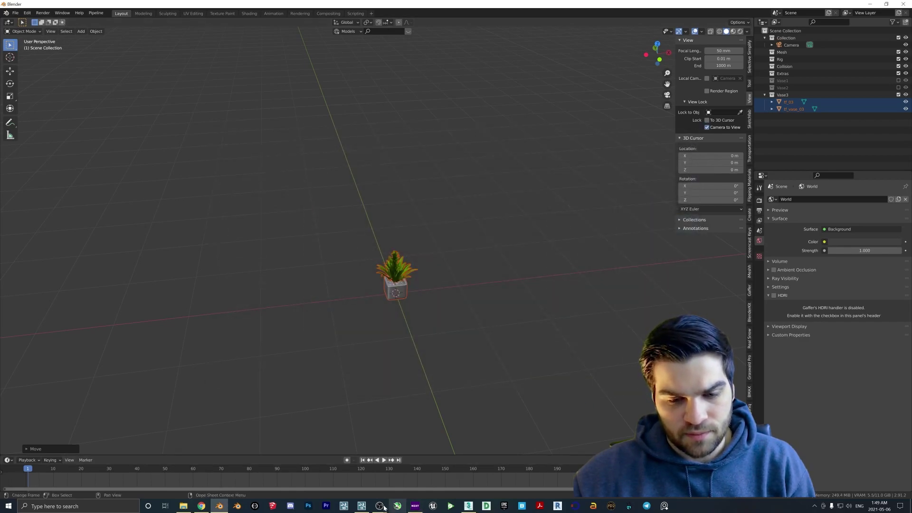
In the Lumion living room, delete the old flower set
mouse_move(377, 510)
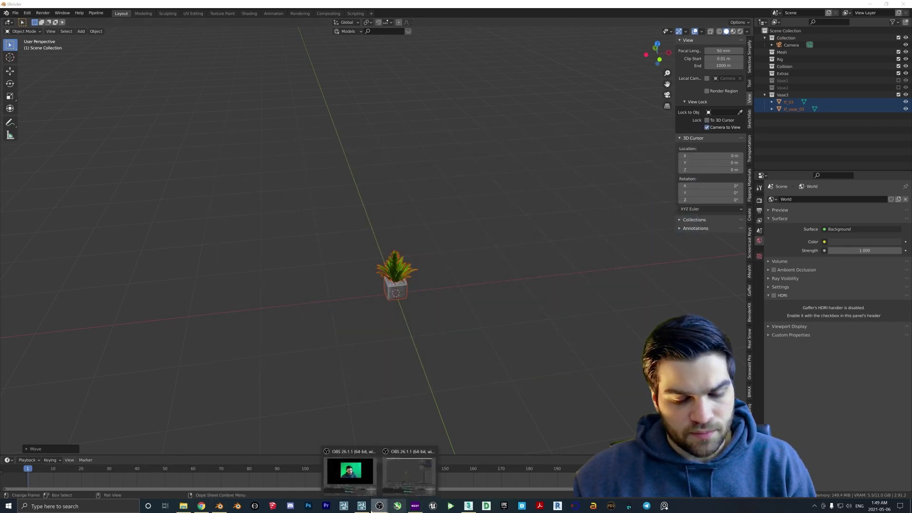
click(362, 505)
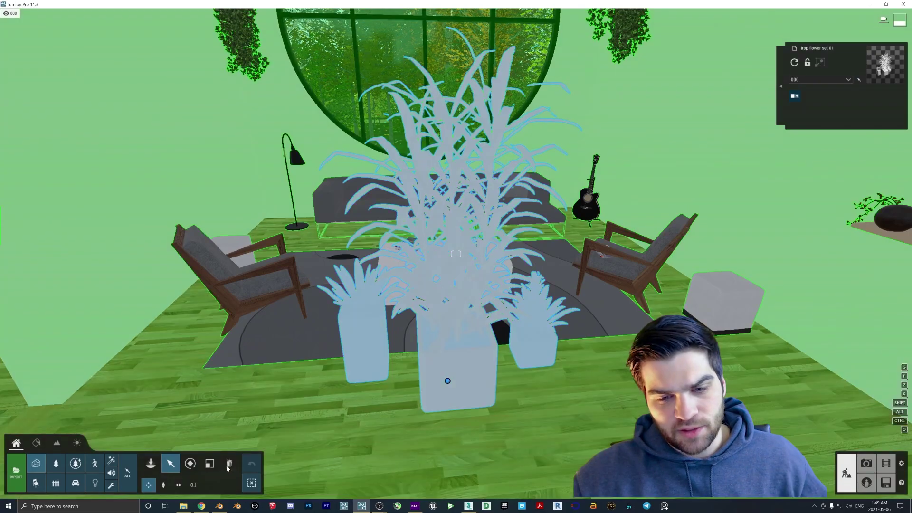
click(229, 464)
click(473, 233)
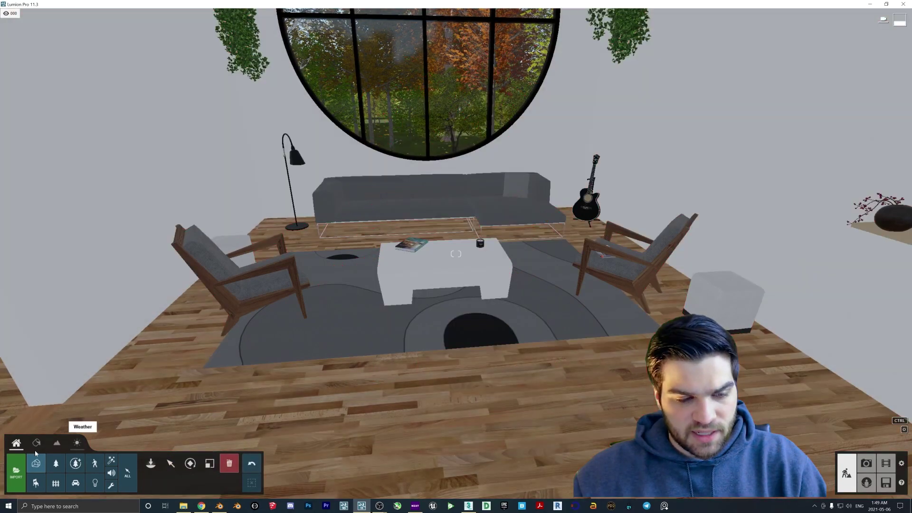
Import vase1.fbx from the Desktop as an imported model
click(150, 465)
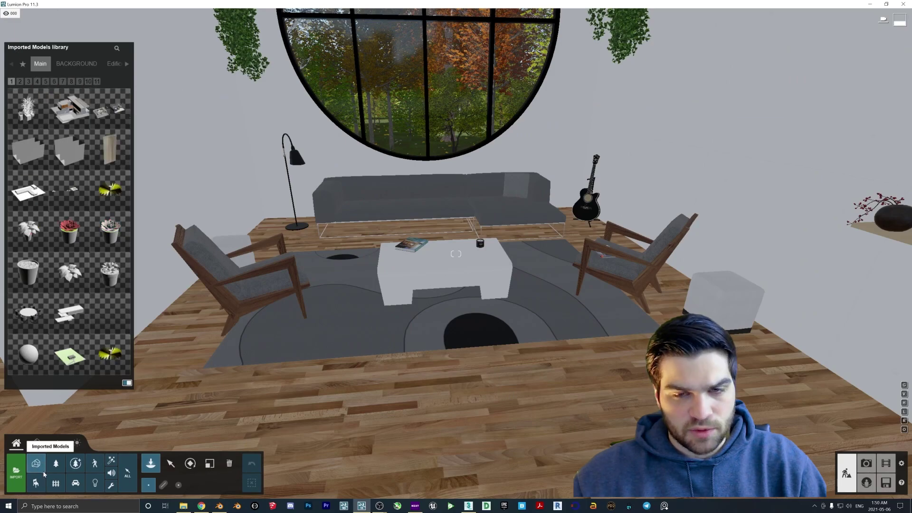
click(15, 470)
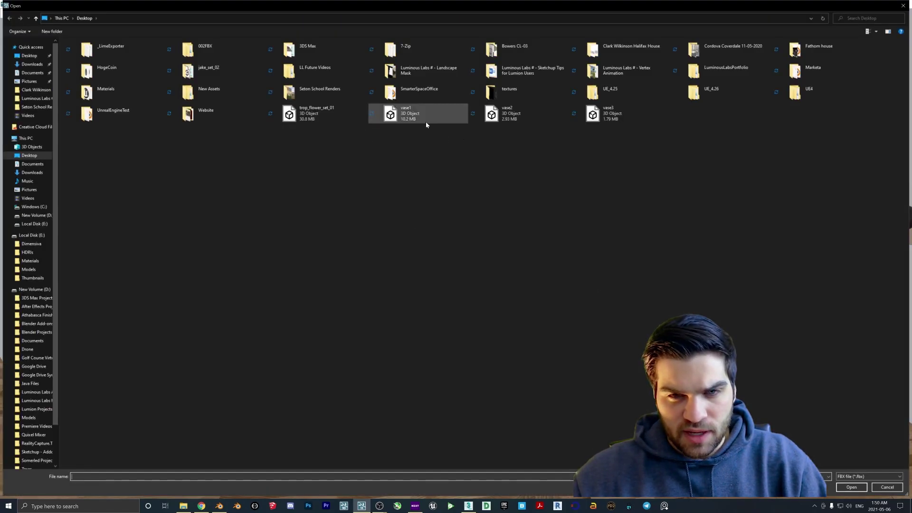
double_click(406, 114)
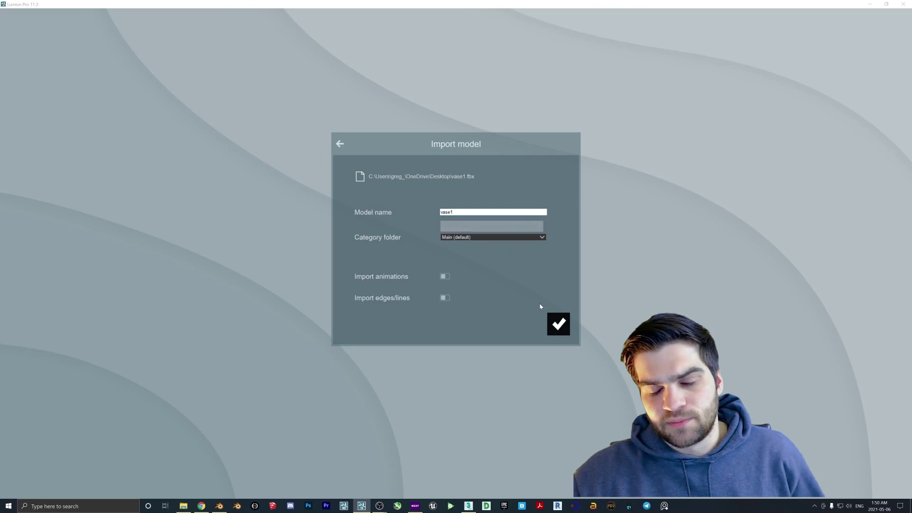
click(559, 323)
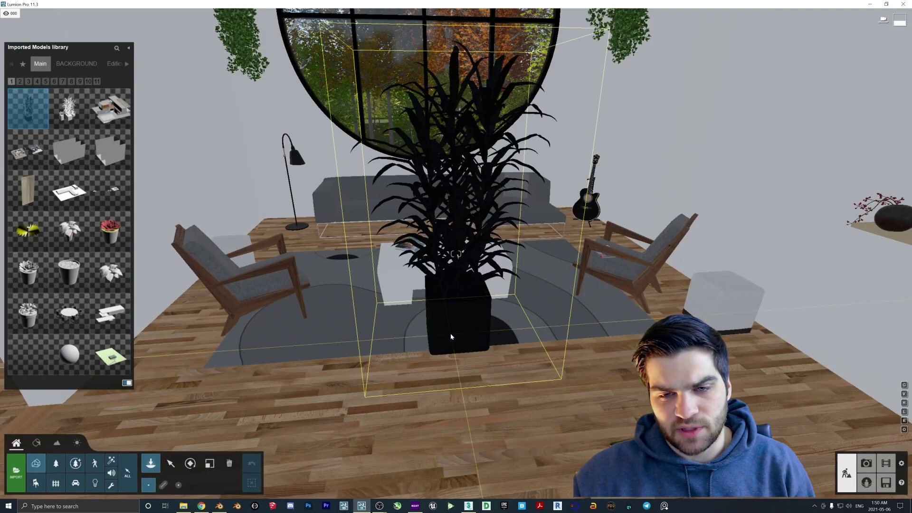
Place vase1 mid-room and give its leaves a Standard material with the tf_01_leaves texture
click(467, 354)
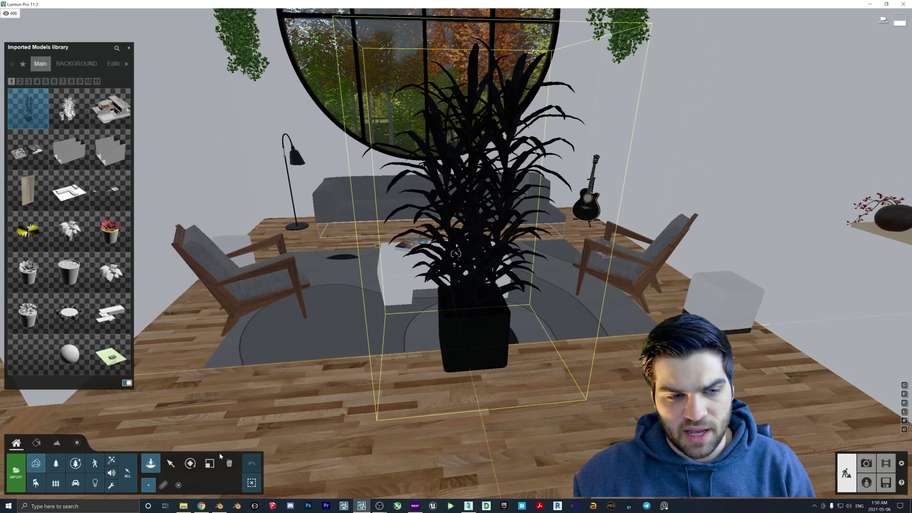
click(37, 444)
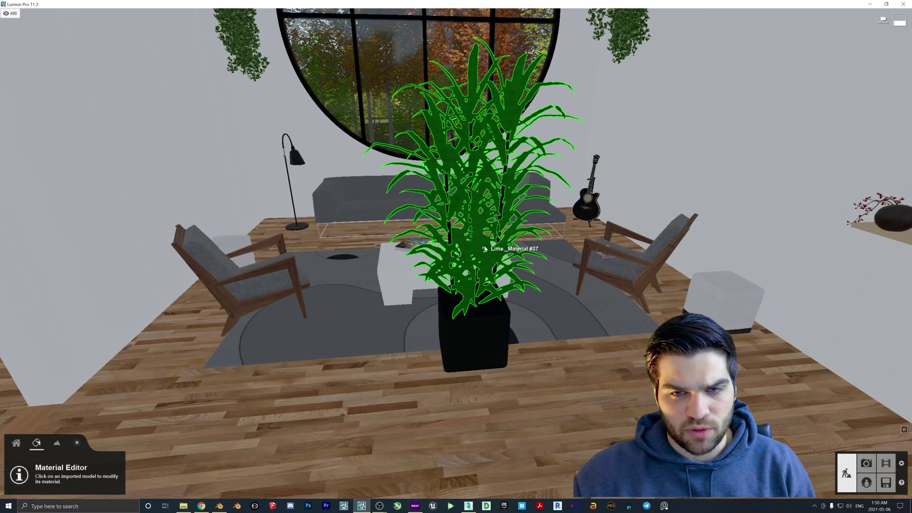
click(484, 249)
click(21, 319)
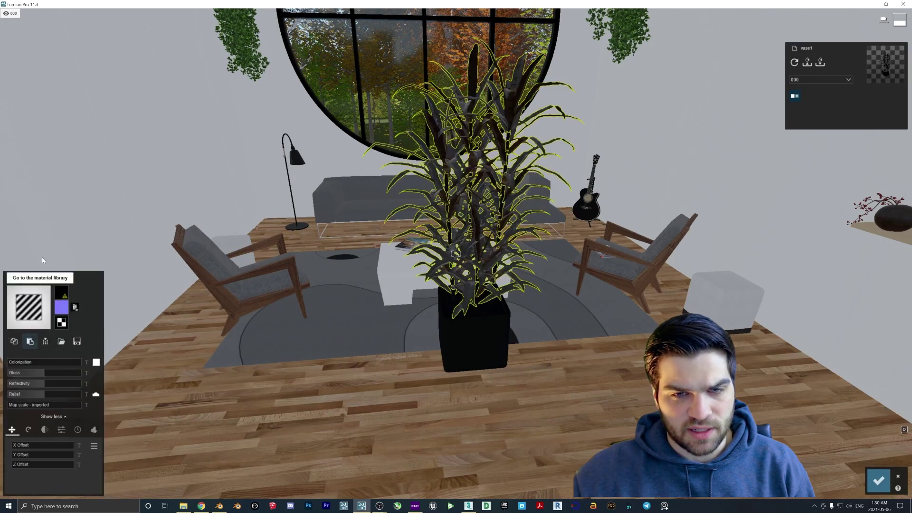
click(62, 292)
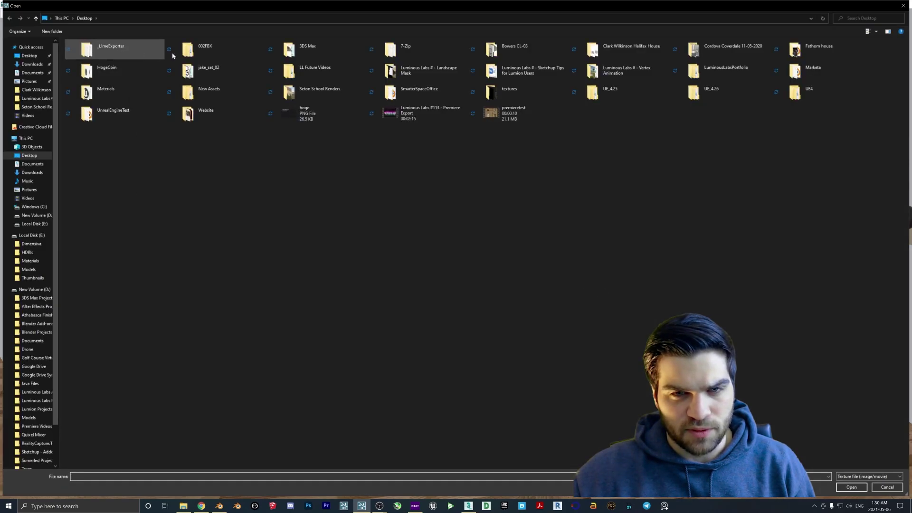
double_click(127, 52)
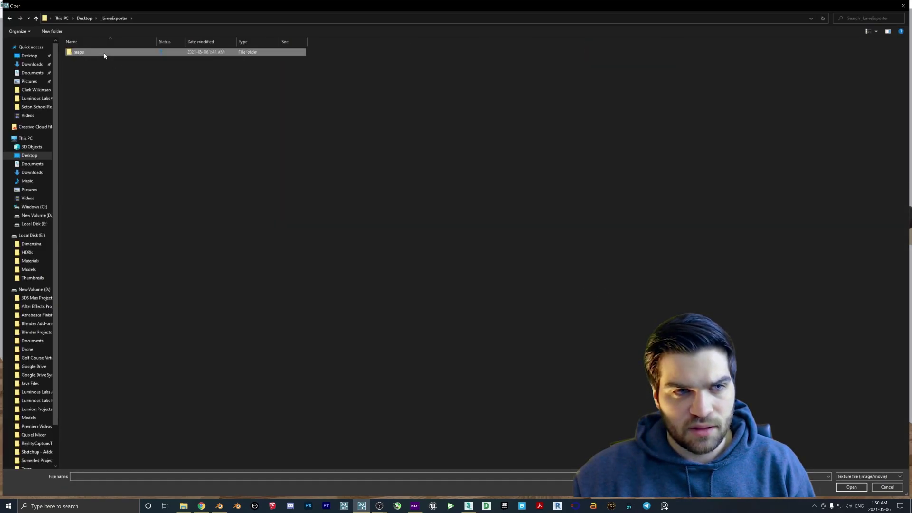
double_click(105, 54)
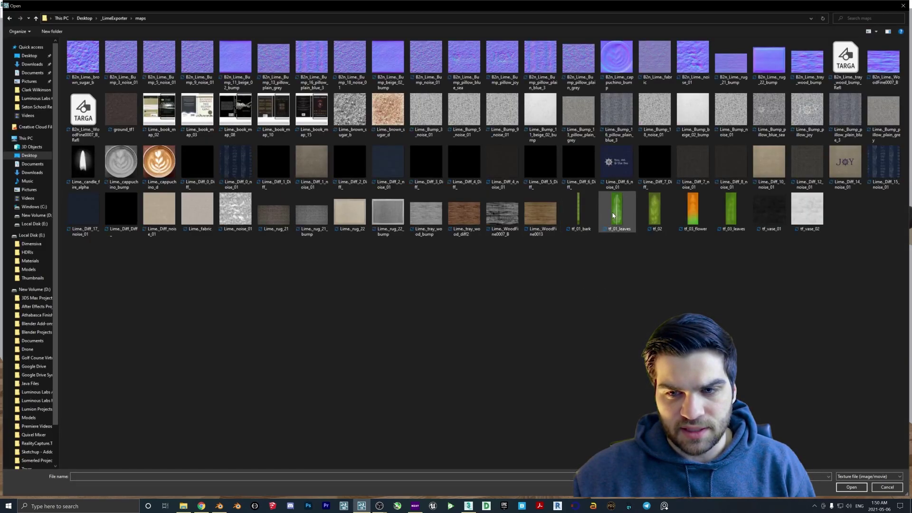
double_click(613, 215)
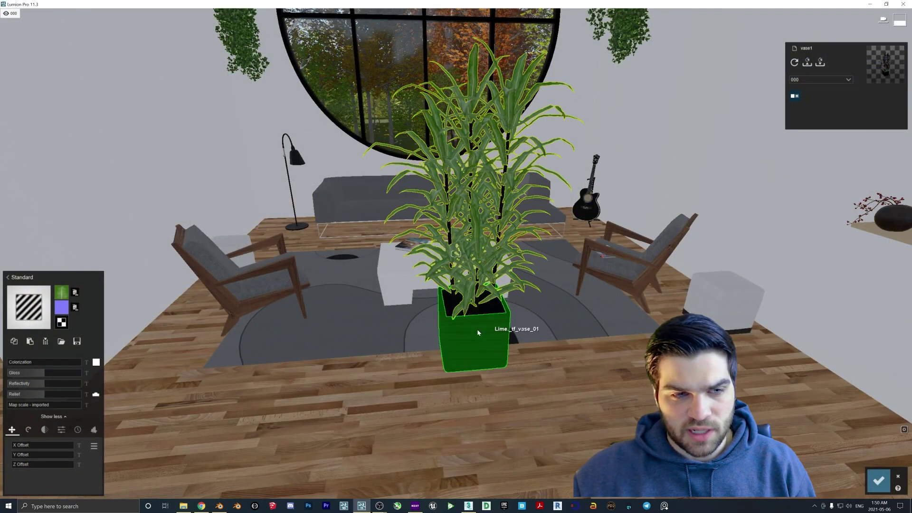
Give the pot a Standard material with the tf_vase_01 texture
click(477, 333)
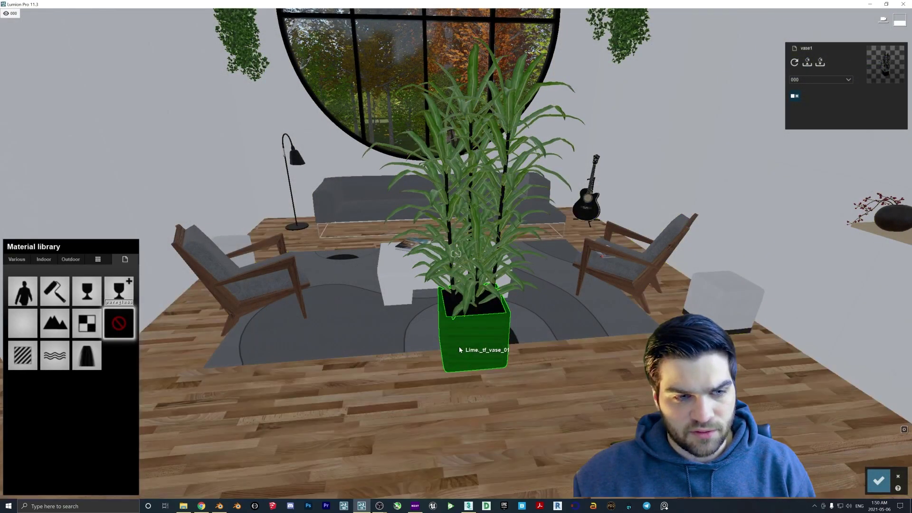
click(29, 357)
click(61, 307)
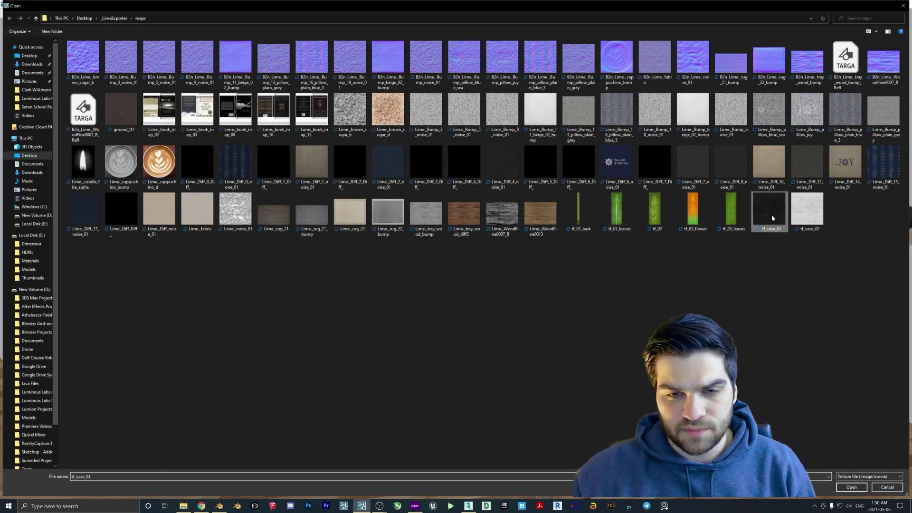
double_click(771, 214)
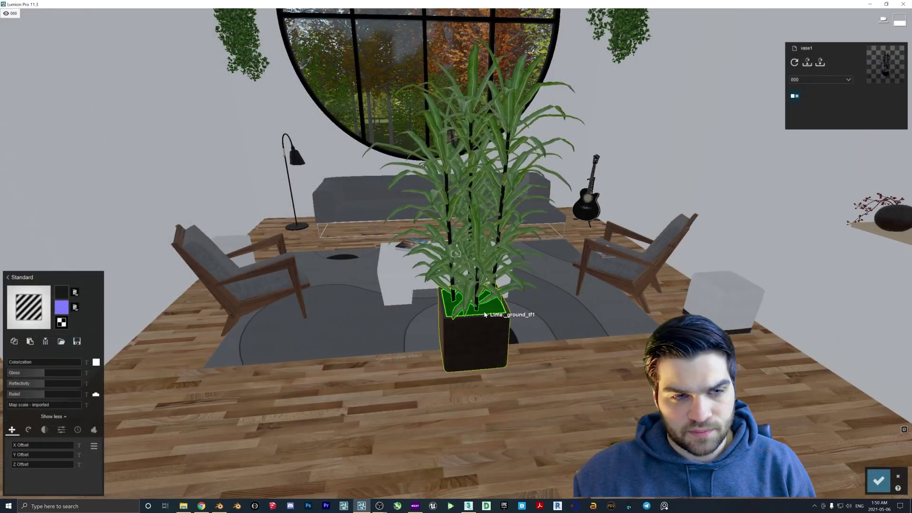
Apply a Soil material from the Various library to the pot's soil
click(470, 310)
click(17, 258)
click(97, 280)
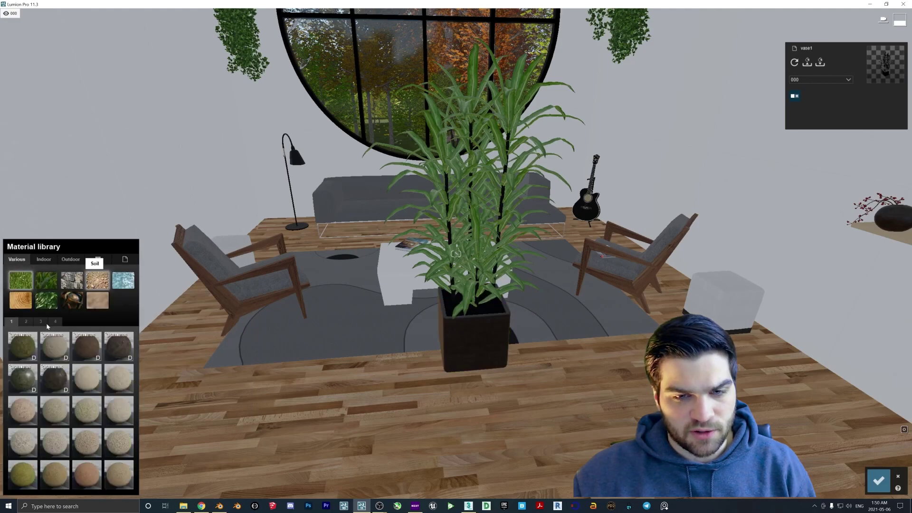
click(86, 347)
Give the stems a Standard material with the Lime_WoodFine0013 wood texture
click(476, 306)
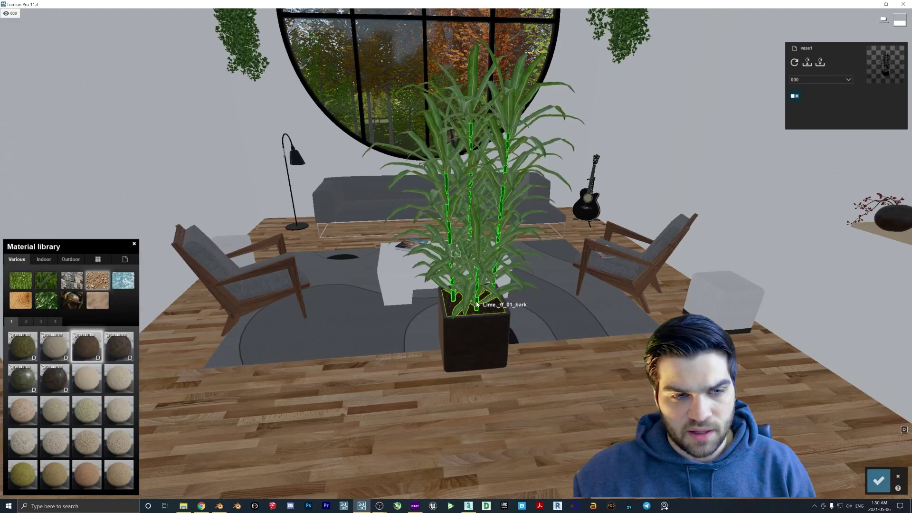
click(23, 355)
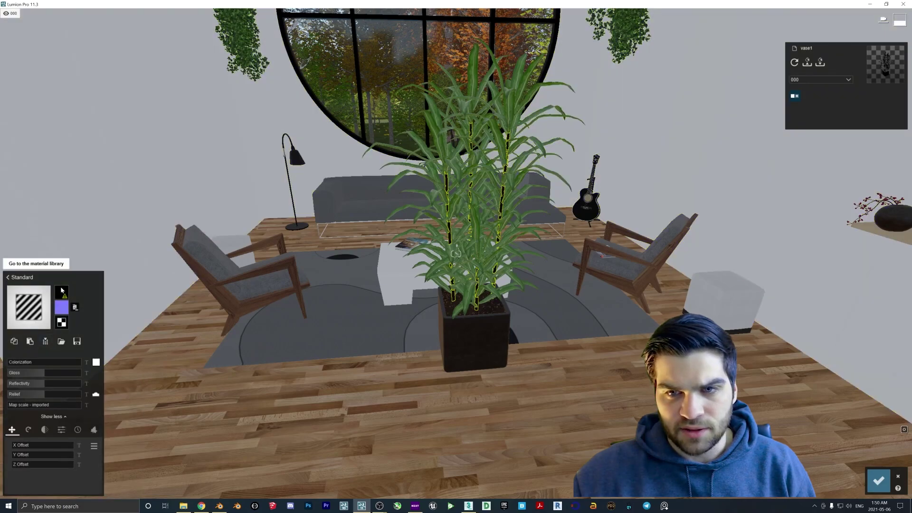
click(30, 304)
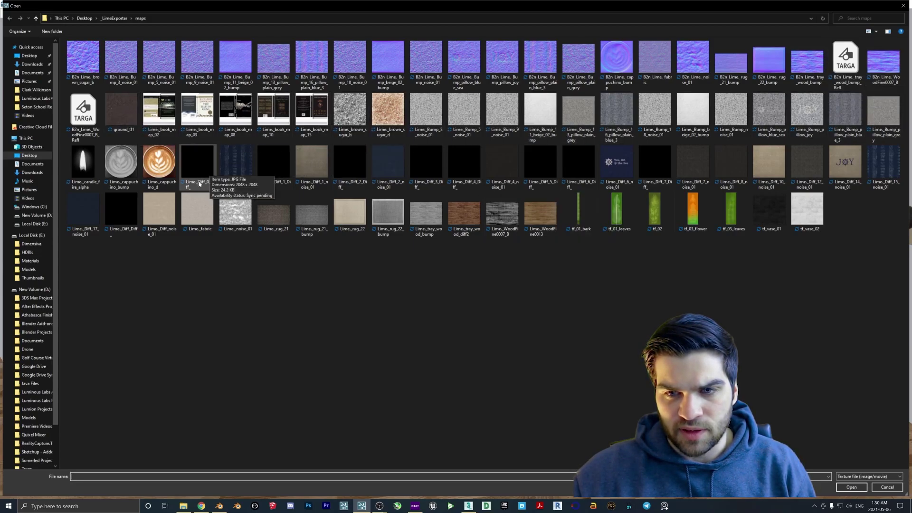
double_click(541, 216)
Fly the camera around and closer to the plant to inspect the textures
key(w)
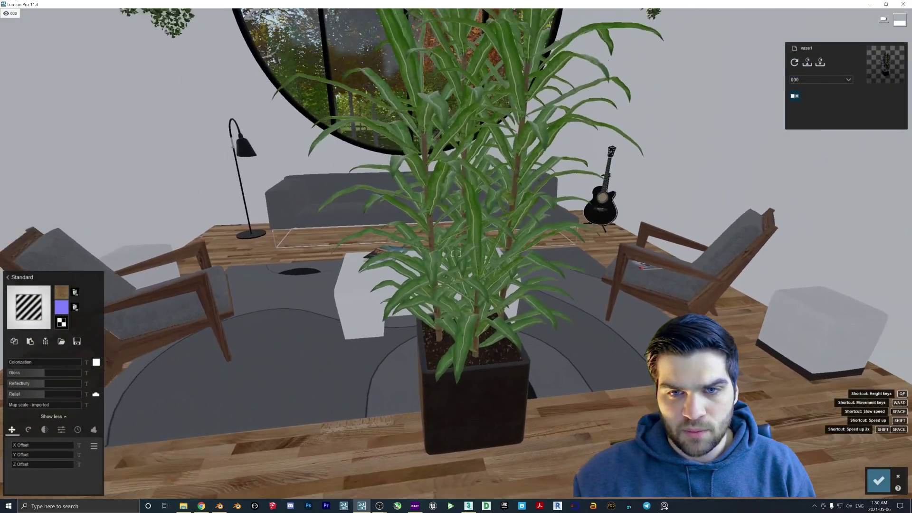
key(s)
key(w)
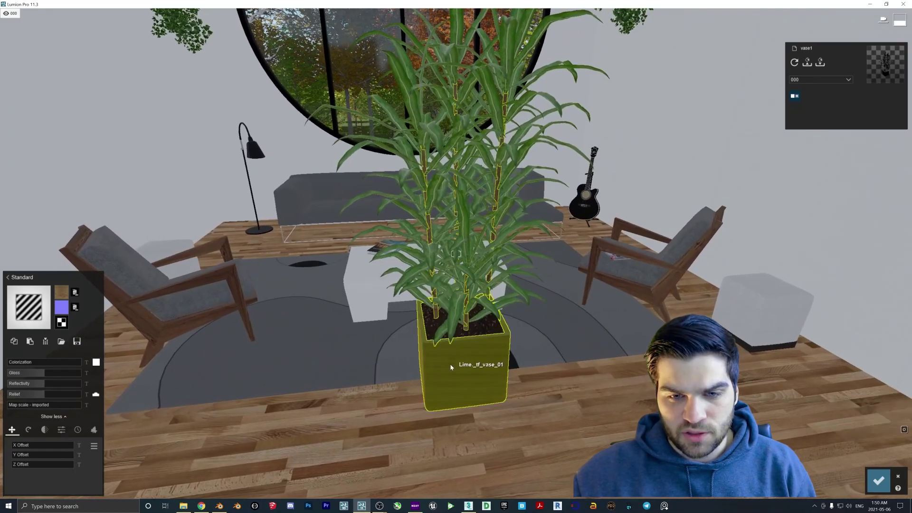
key(w)
key(a)
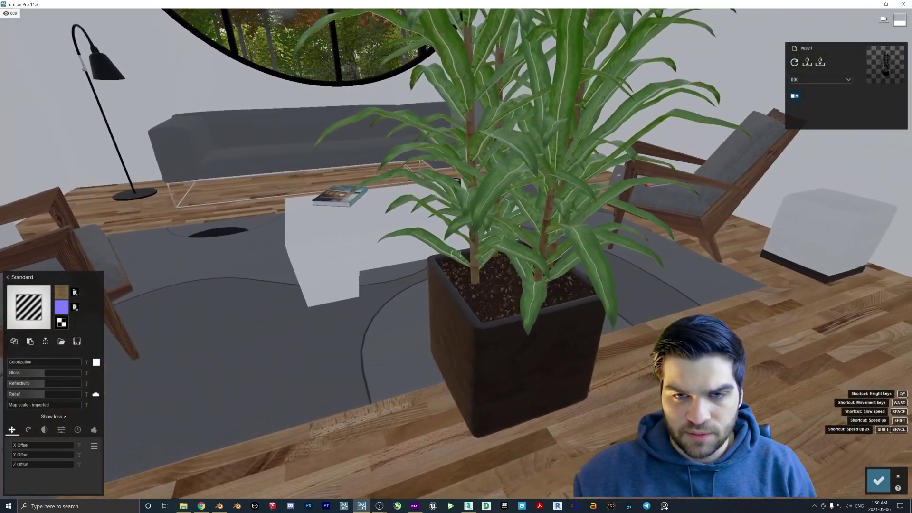
key(s)
right_drag(456, 254, 455, 254)
Accept the material changes and move the textured plant right of the coffee table
key(w)
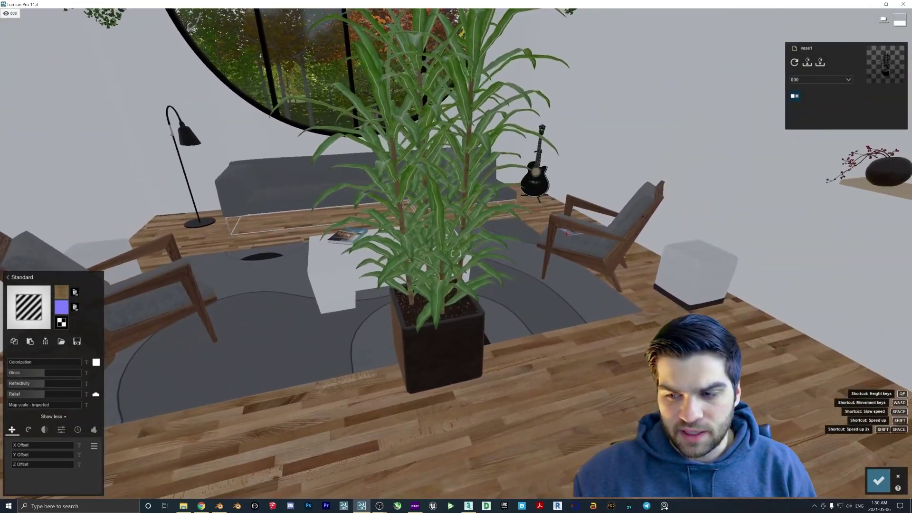
click(878, 480)
click(17, 443)
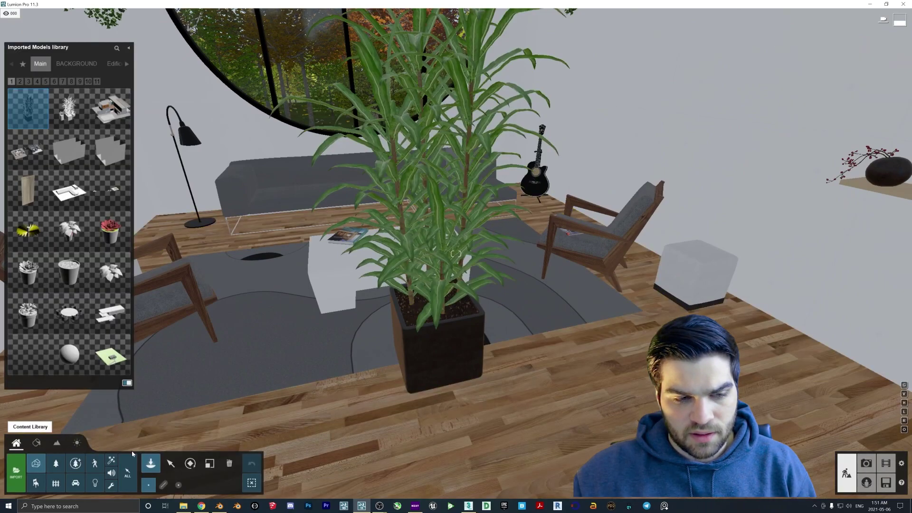
click(170, 463)
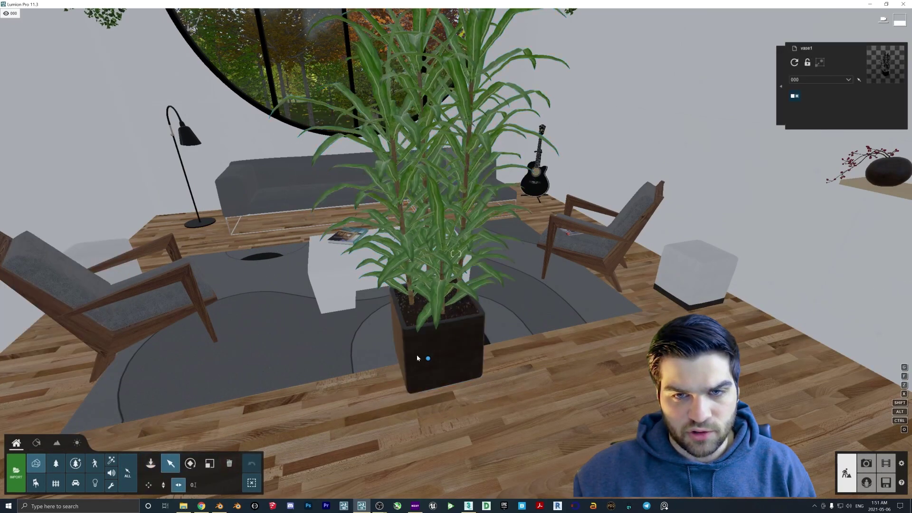
drag(417, 358, 399, 398)
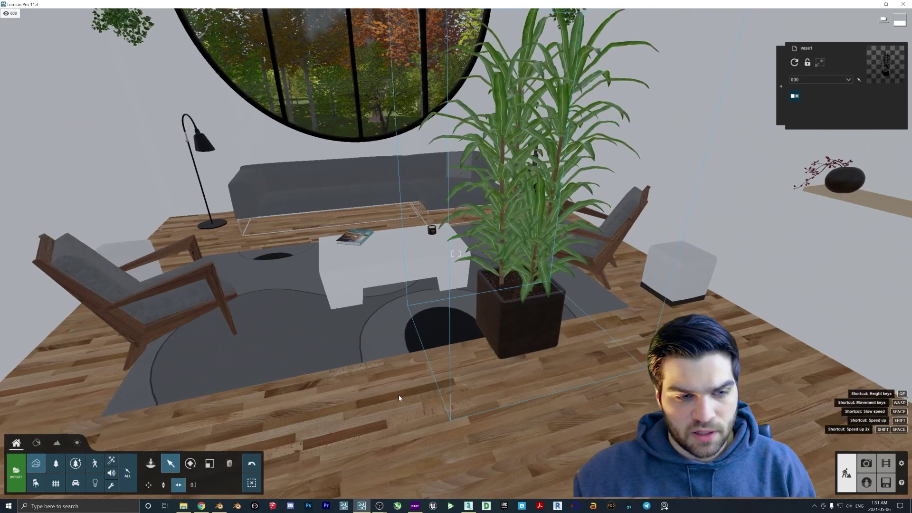
Import vase2.fbx beside the coffee table, then import vase3.fbx
click(16, 471)
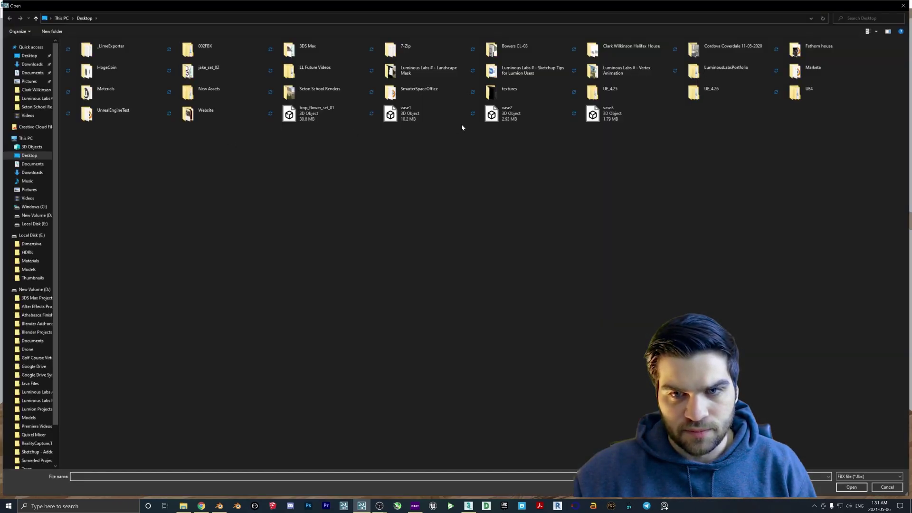
double_click(504, 113)
click(560, 325)
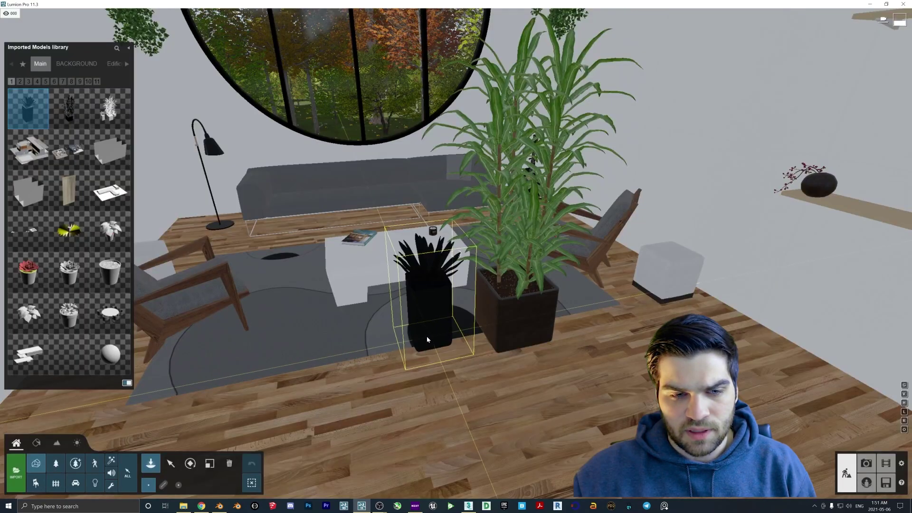
click(426, 339)
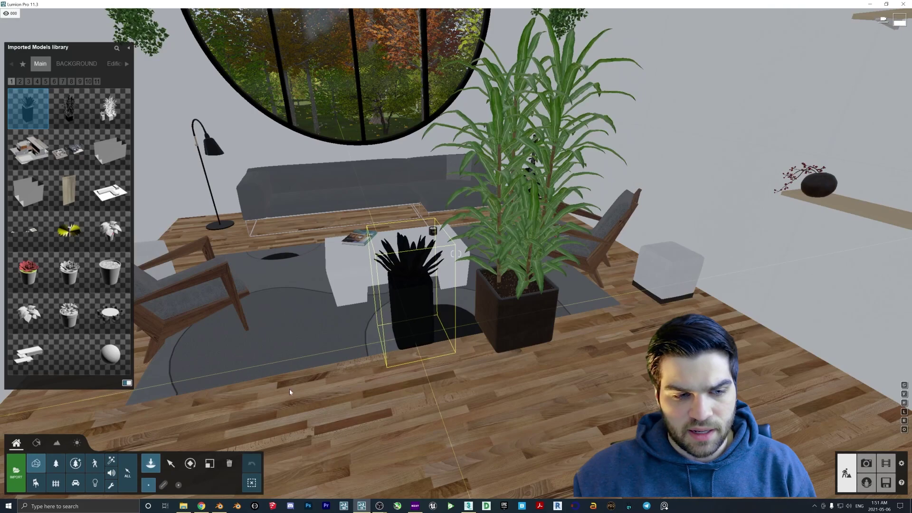
click(16, 473)
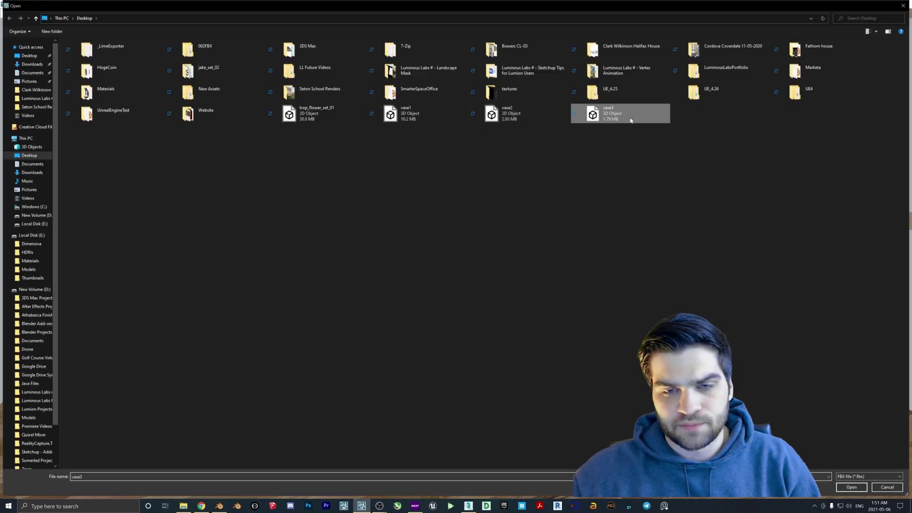
double_click(622, 115)
click(552, 323)
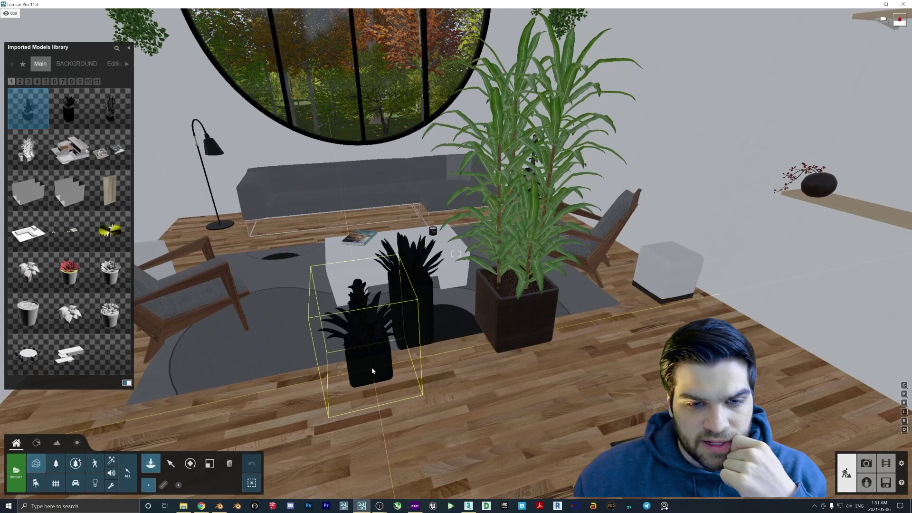
Place vase3 on the floor and paste the planter's material onto both black vases
click(323, 370)
click(34, 444)
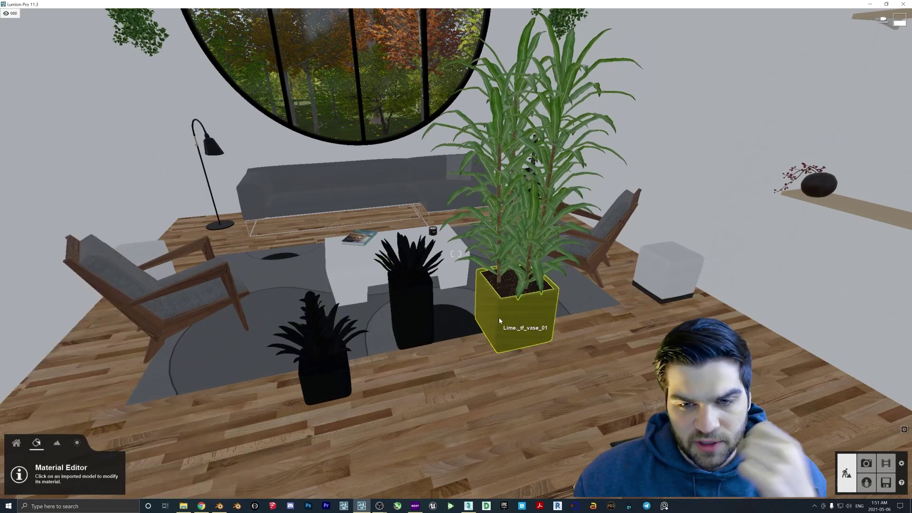
click(498, 317)
click(14, 341)
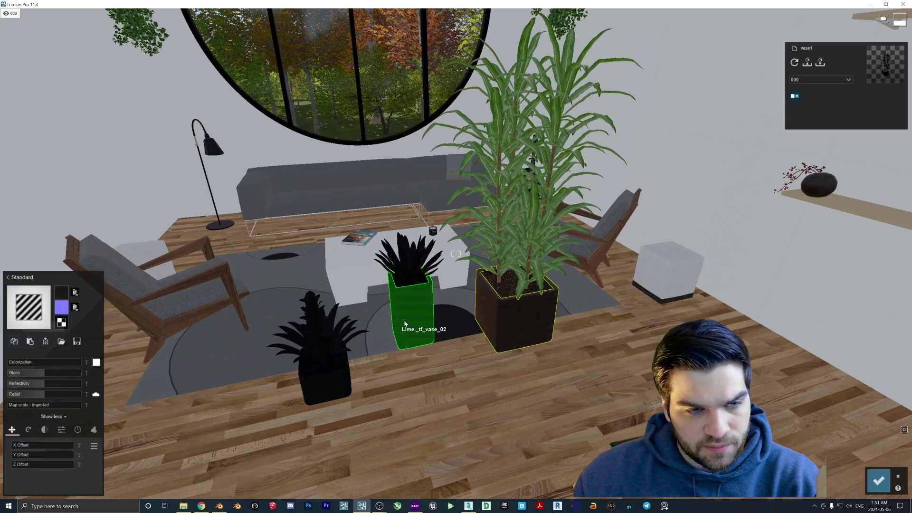
click(409, 313)
click(32, 349)
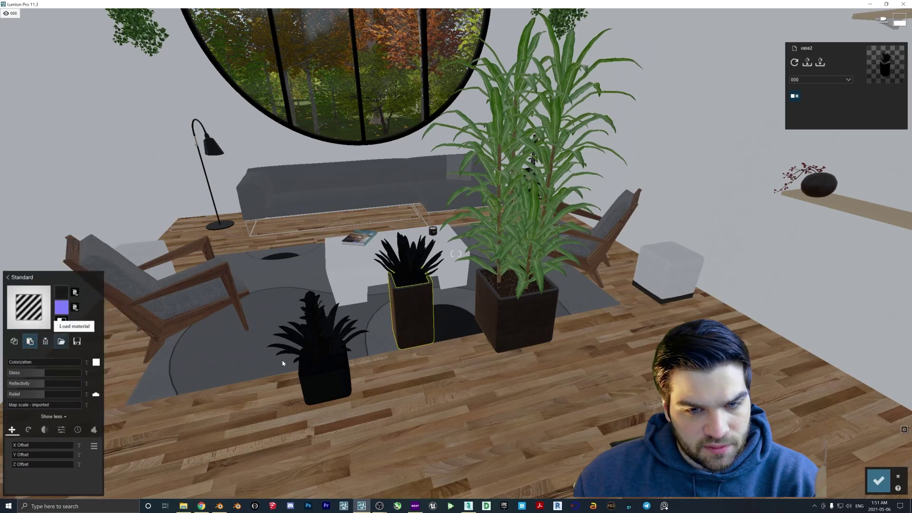
click(324, 378)
click(36, 364)
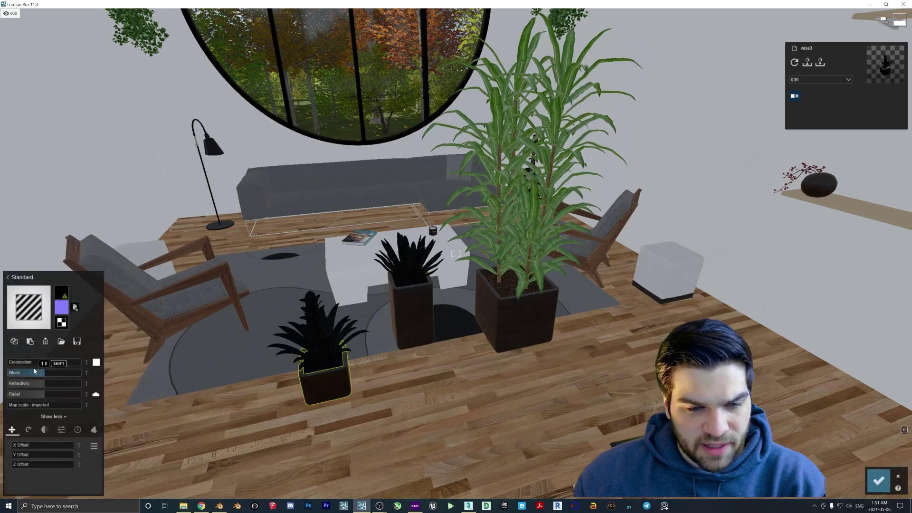
click(30, 341)
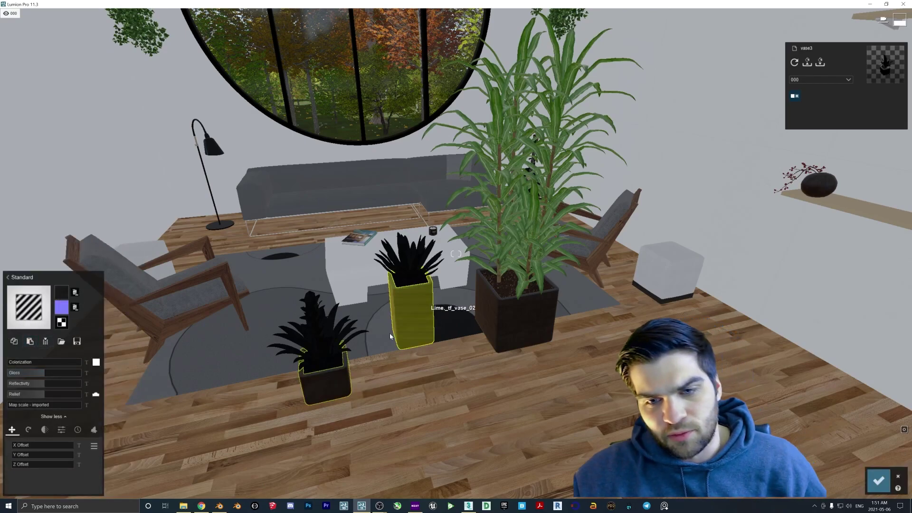
Browse soil materials for the plants' soil and make the small plant's leaves a Standard material
click(424, 284)
click(22, 362)
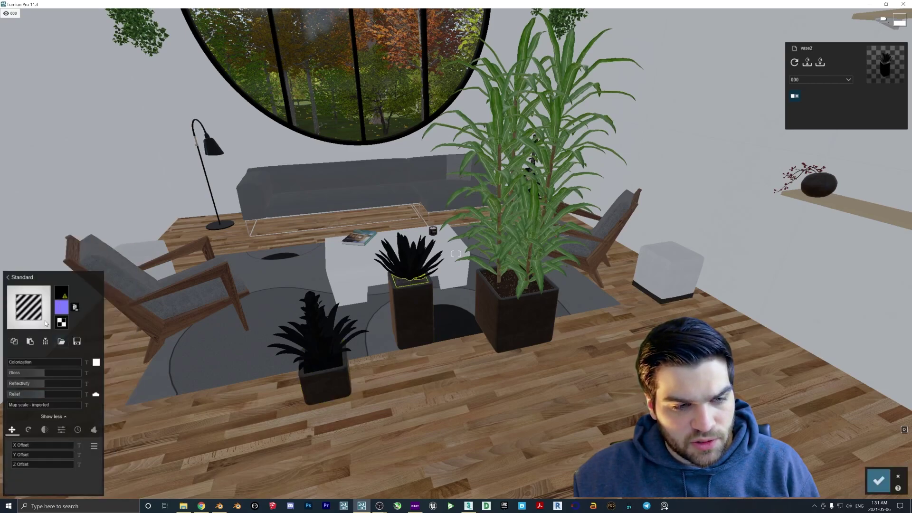
click(36, 316)
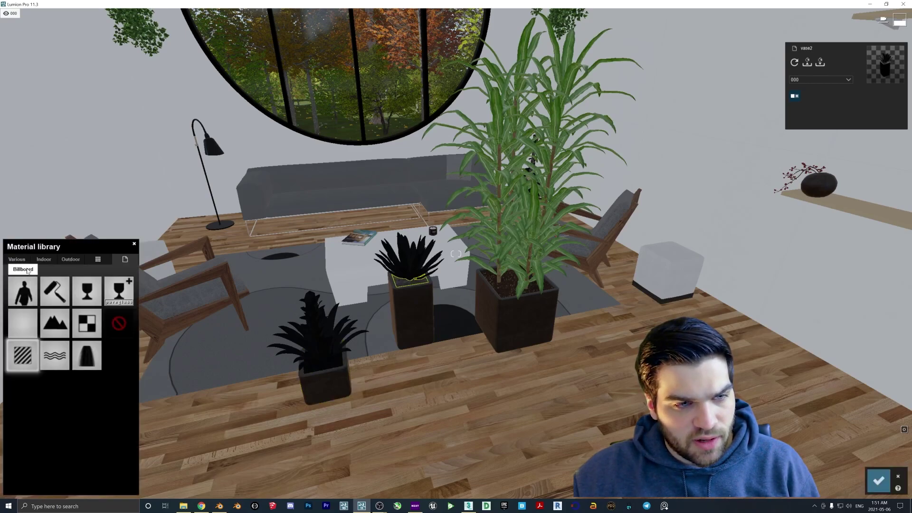
click(39, 261)
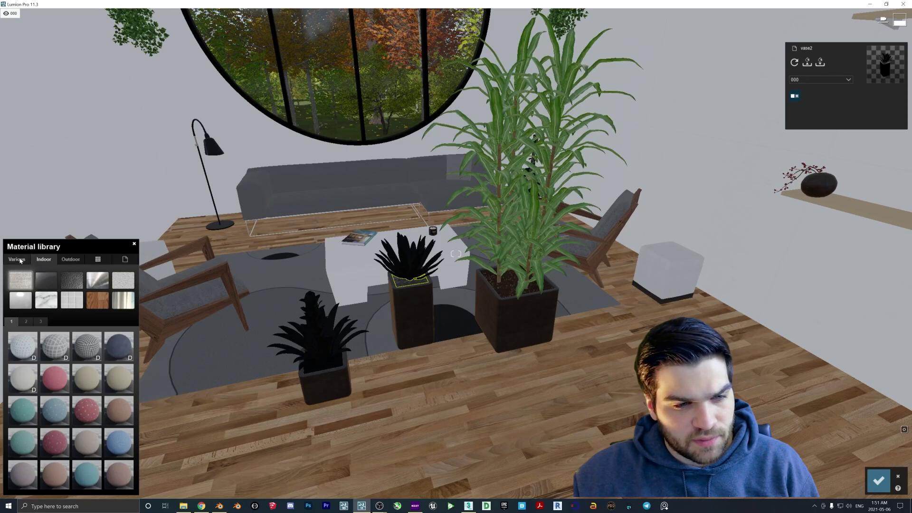
click(17, 259)
click(97, 280)
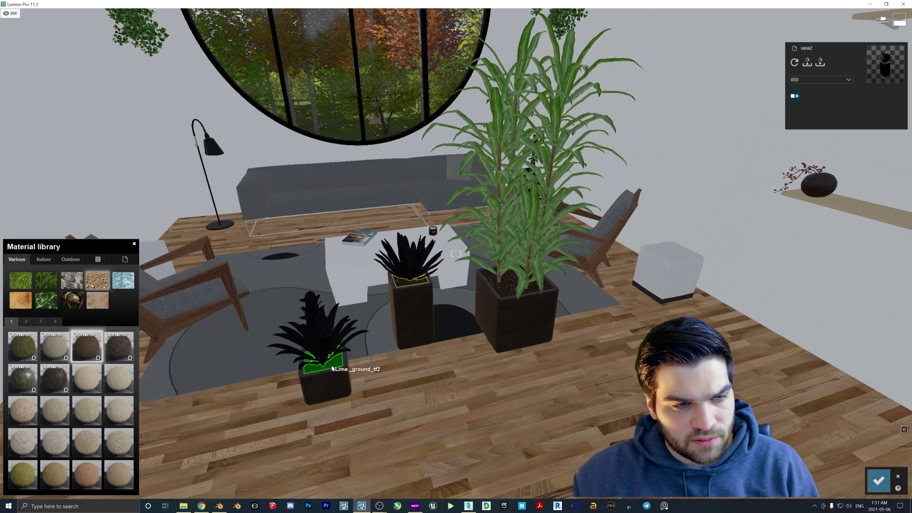
click(327, 363)
click(17, 260)
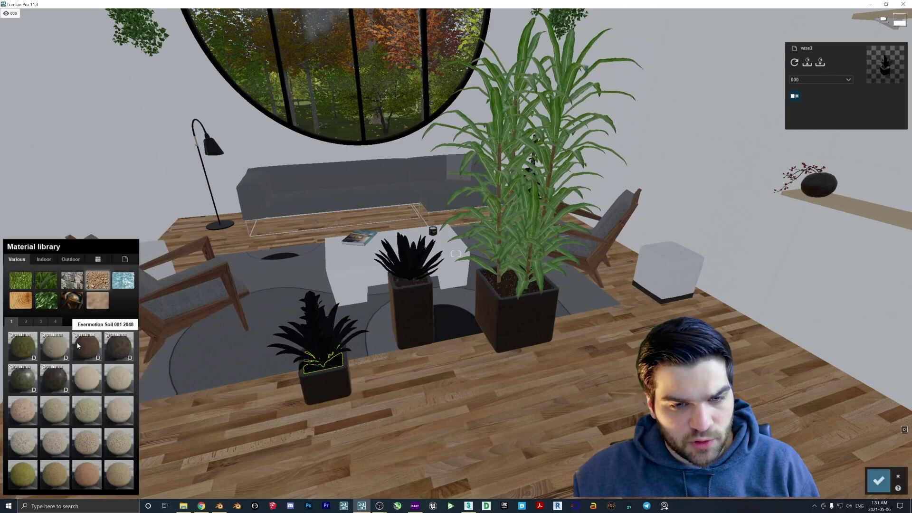
click(313, 338)
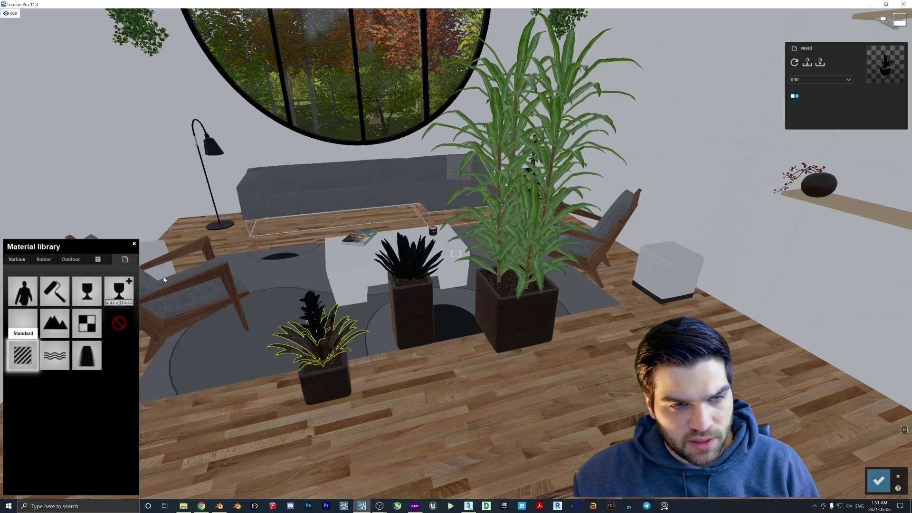
click(23, 356)
click(78, 287)
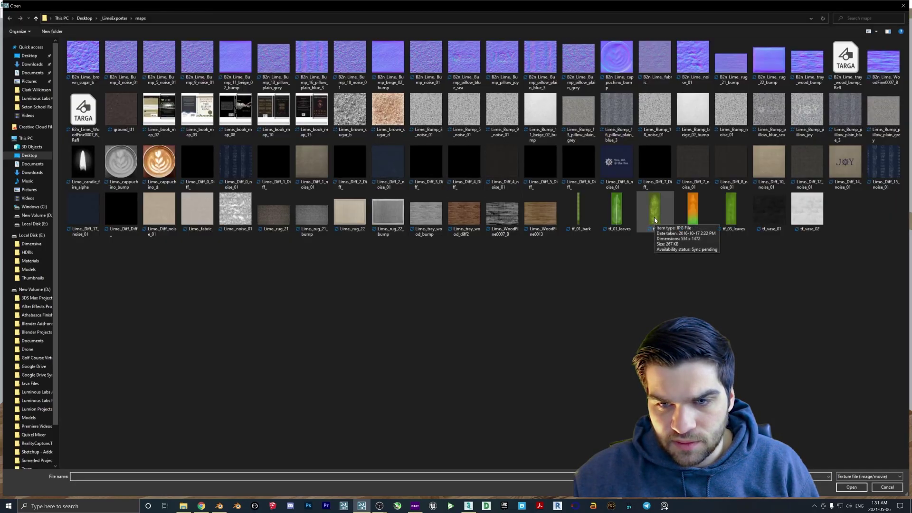
Load tf_02 leaves, tf_01_bark stems and tf_03_leaves textures onto the plants
double_click(654, 218)
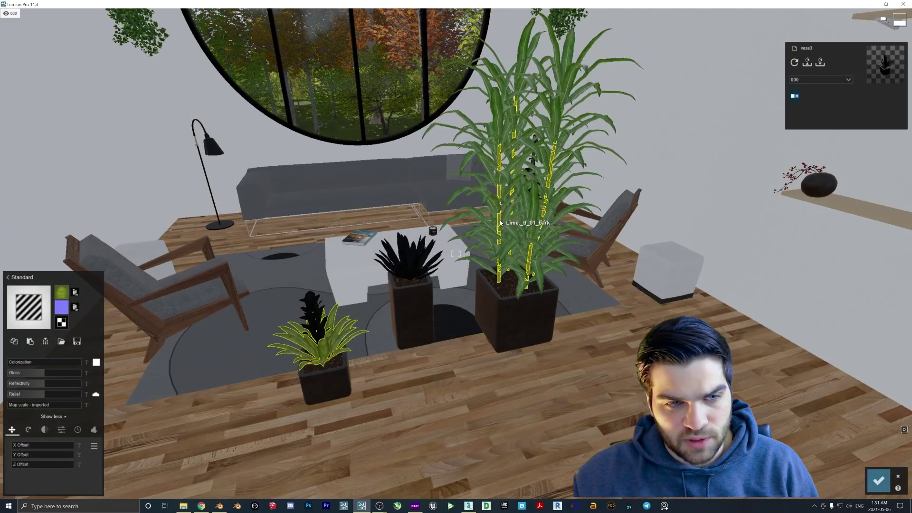
click(12, 311)
click(580, 214)
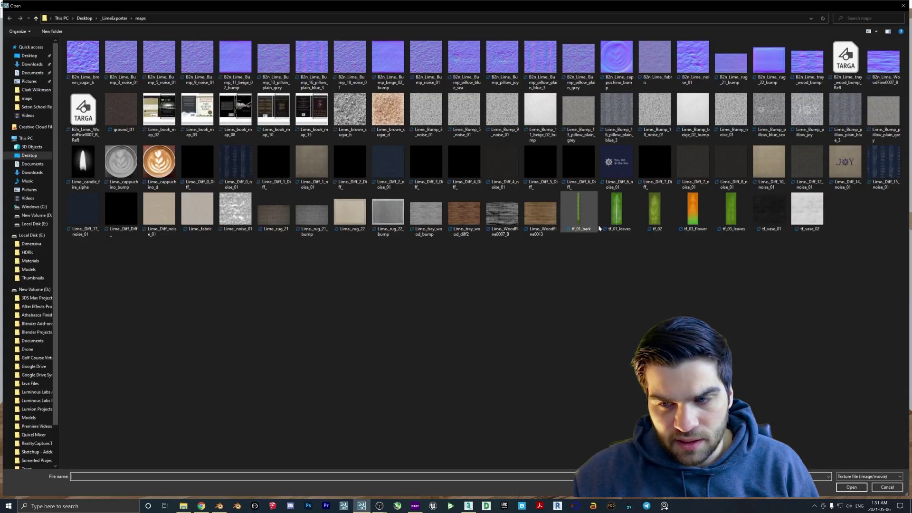
double_click(580, 213)
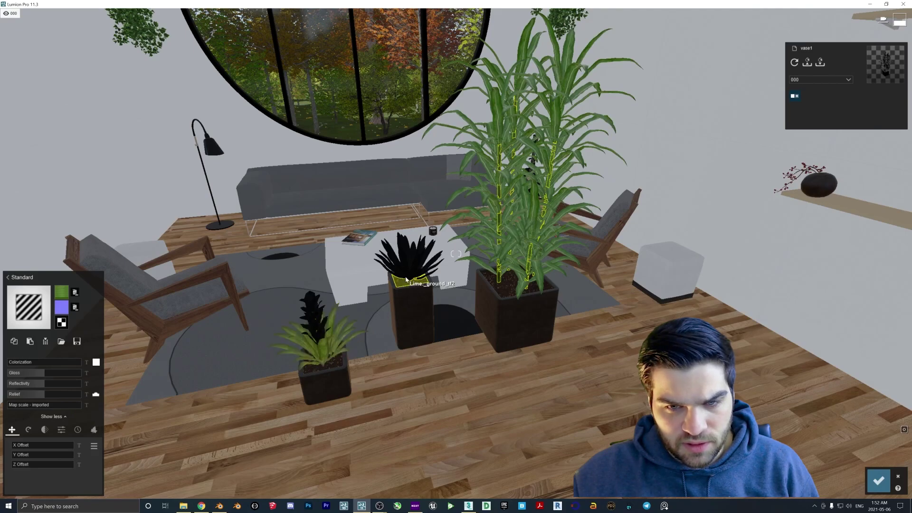
click(420, 254)
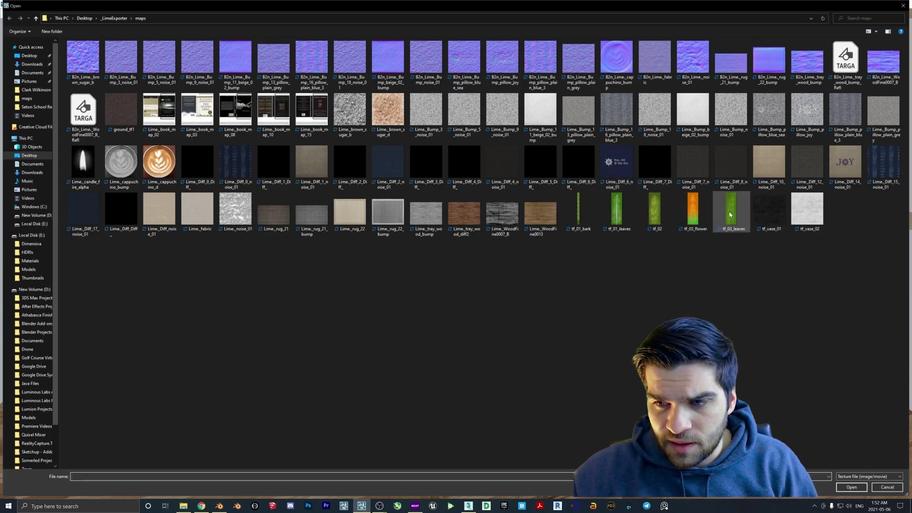
double_click(652, 218)
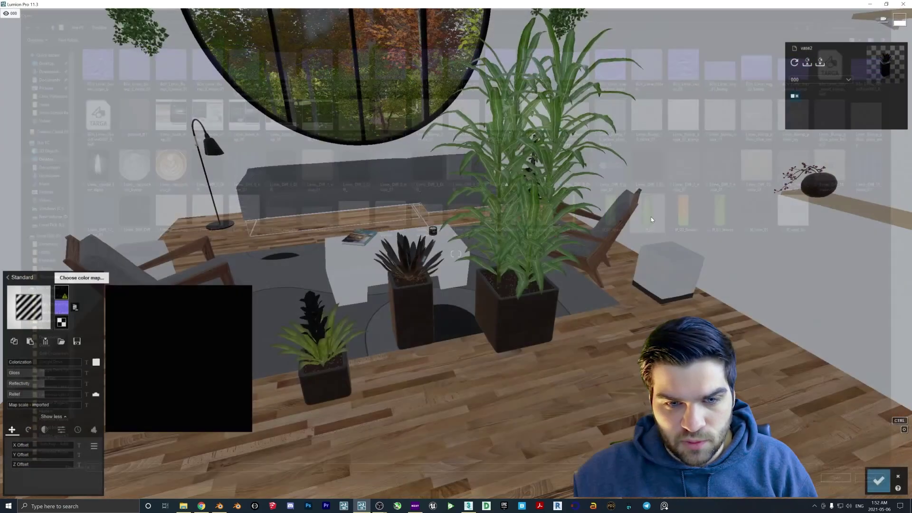
click(51, 297)
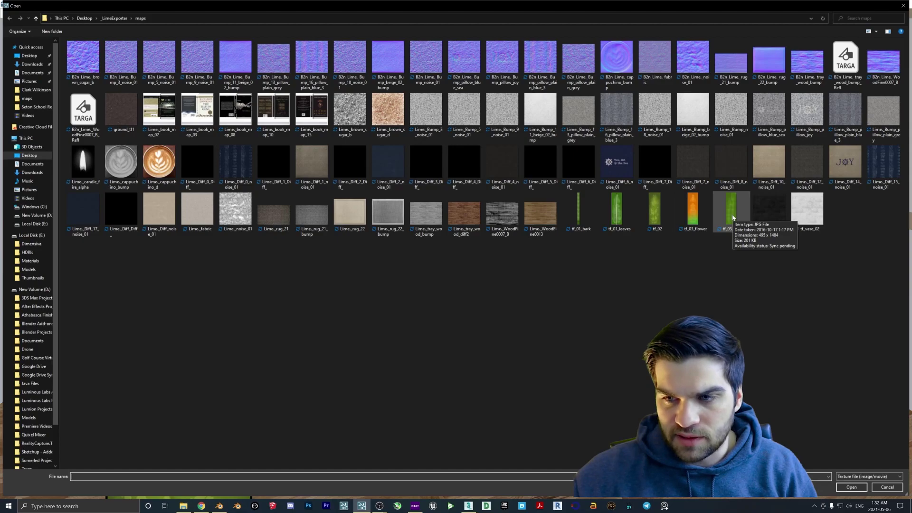
double_click(734, 219)
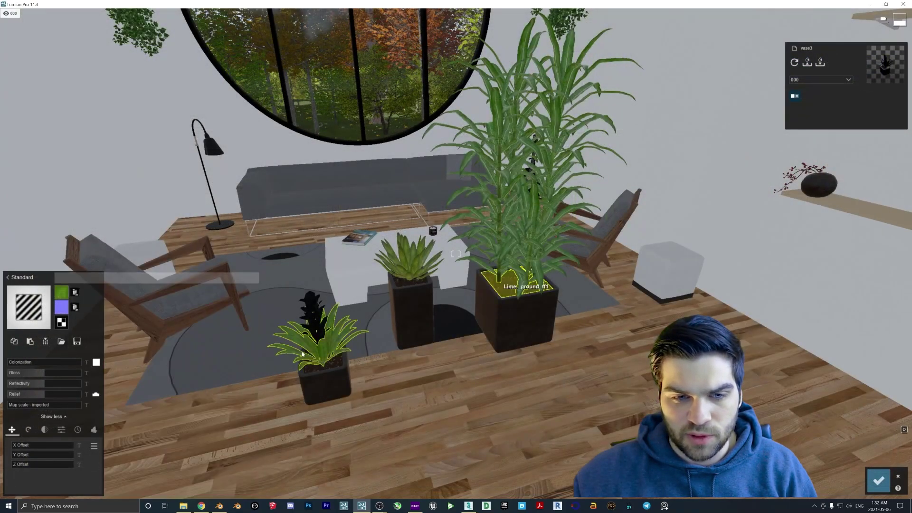
Give the small plant's flower the tf_03_flower texture and accept the material edits
click(315, 314)
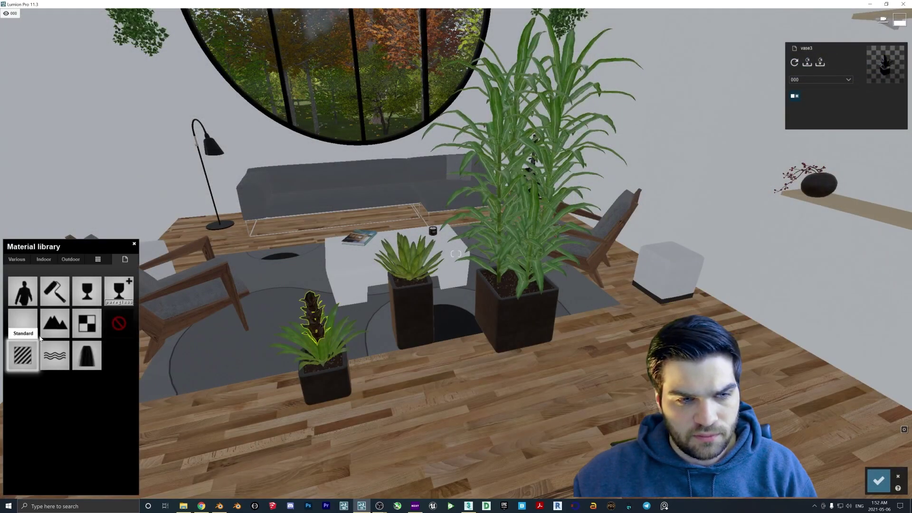
click(22, 356)
click(30, 307)
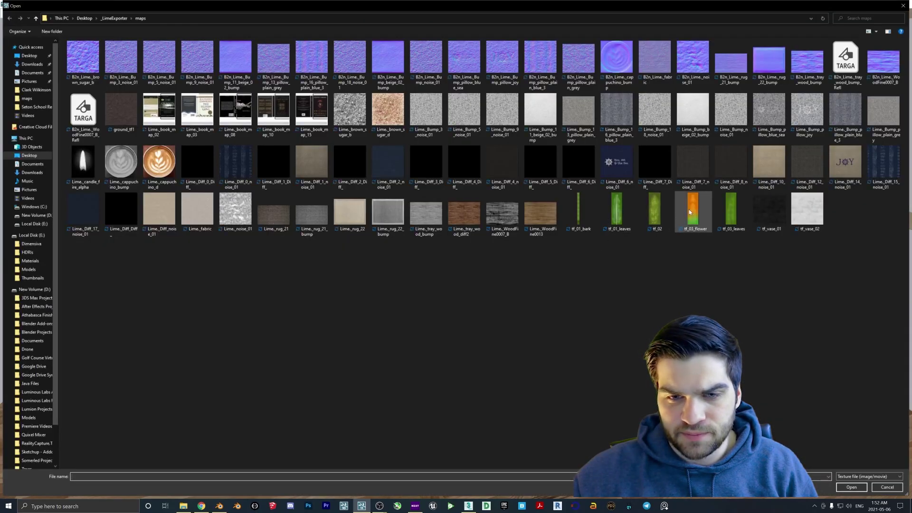
double_click(690, 212)
scroll(455, 253, up, 5)
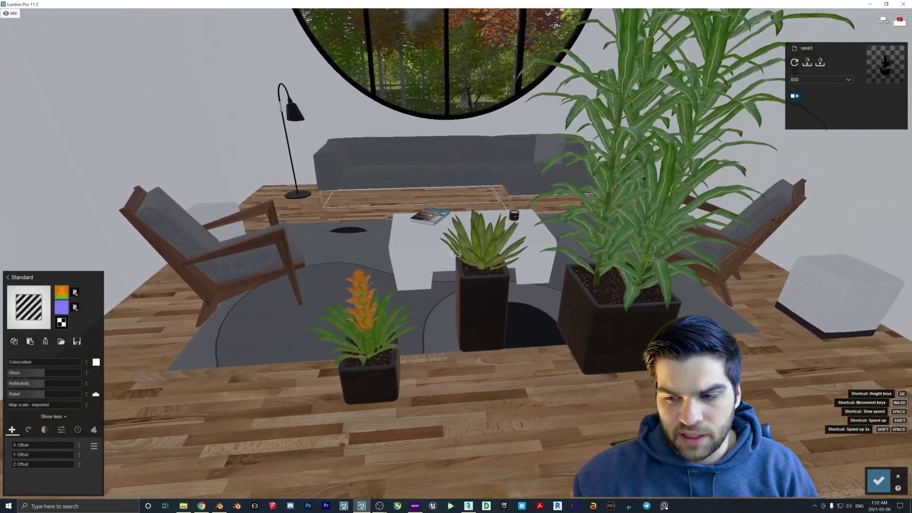
scroll(455, 253, down, 5)
click(877, 481)
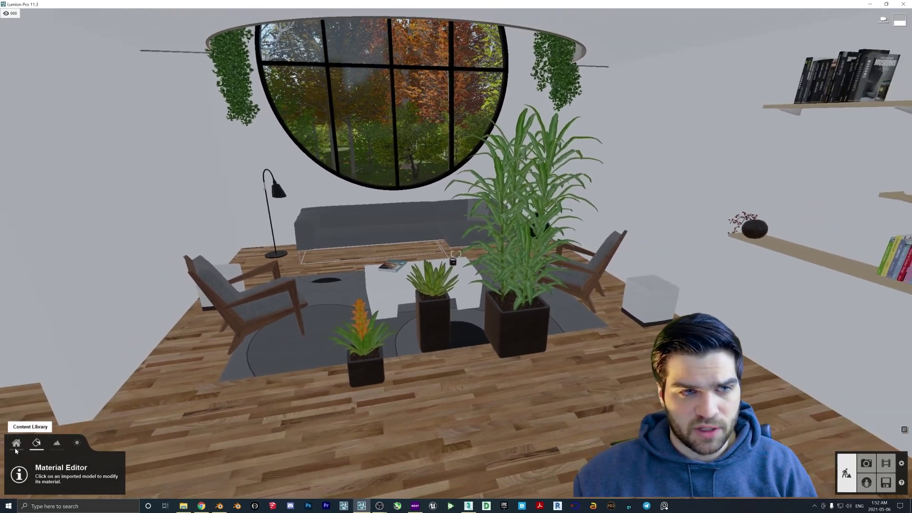
Move the orange-flowered vase3 plant to a new floor spot and rotate it to a new heading
click(17, 442)
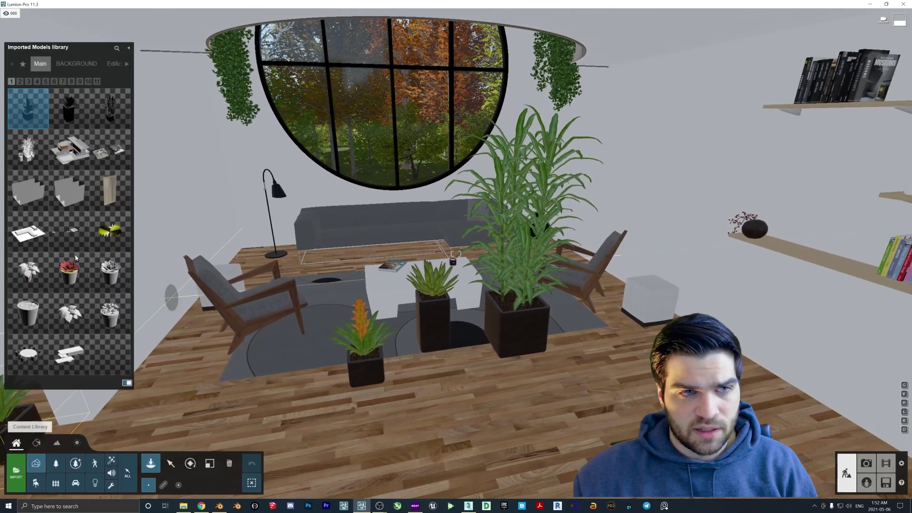
click(703, 278)
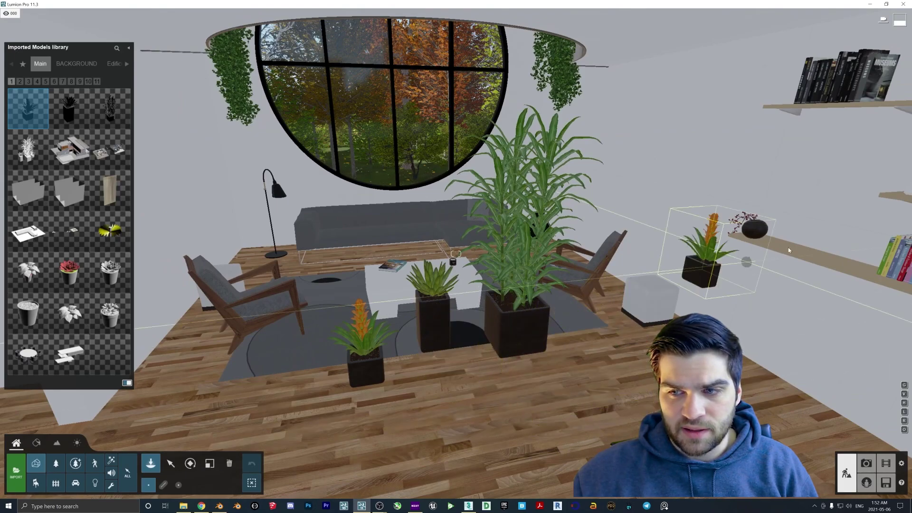
click(171, 463)
drag(368, 373, 344, 339)
click(190, 467)
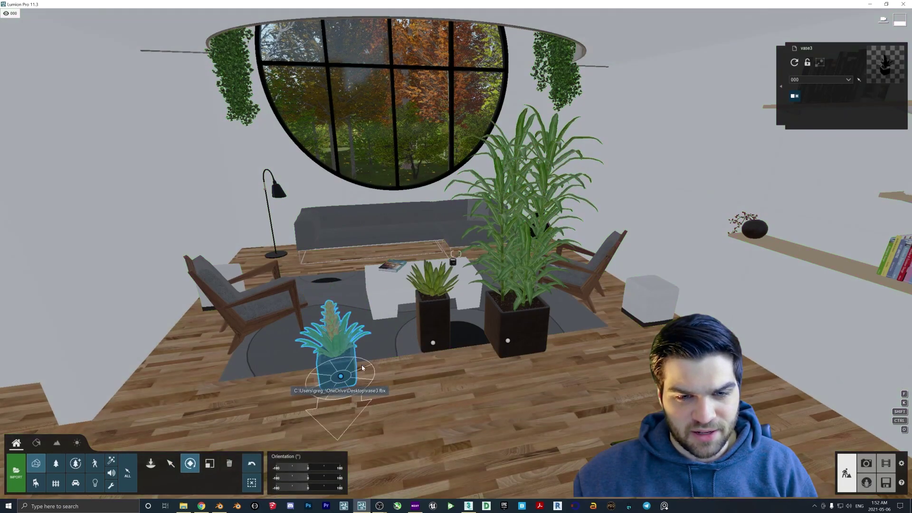
drag(340, 376, 427, 339)
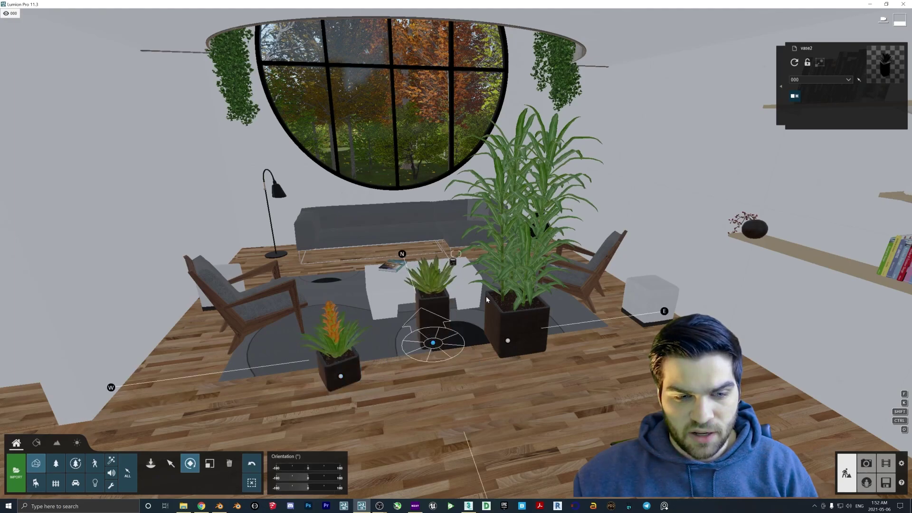
Shift the spiky vase2 plant back and slightly left beside the coffee table
click(432, 342)
click(175, 466)
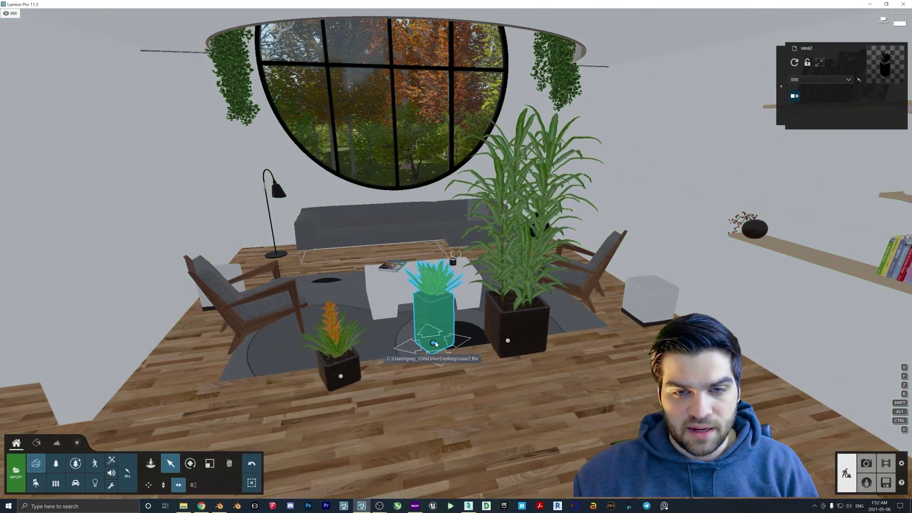
drag(433, 342, 411, 340)
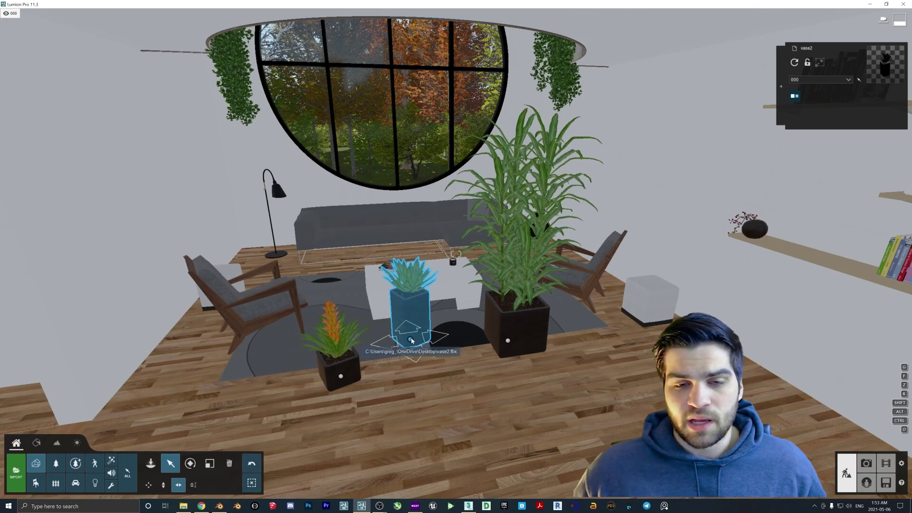
mouse_move(449, 334)
right_down()
mouse_move(434, 337)
mouse_move(450, 338)
right_up()
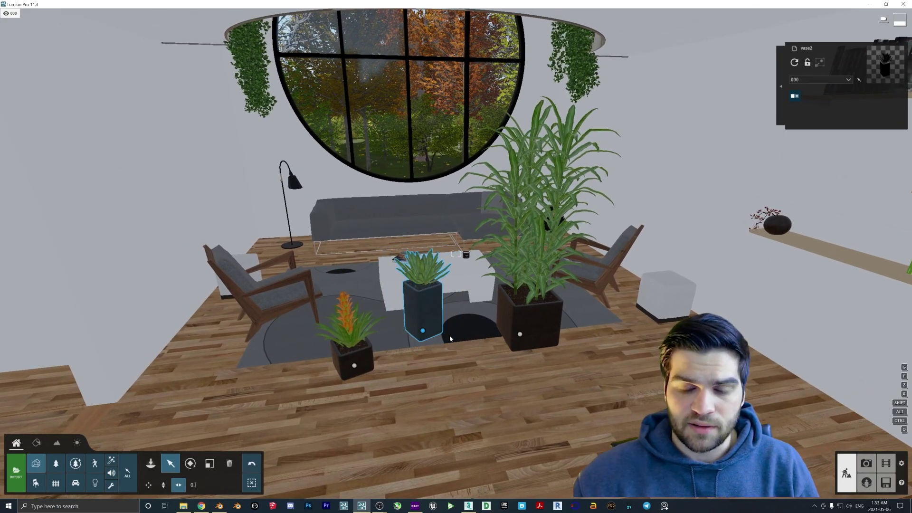